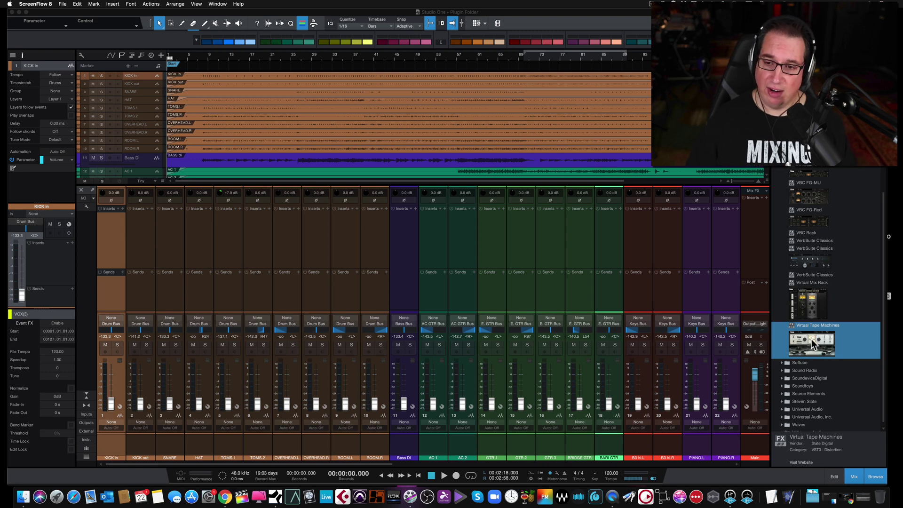
# Add Virtual Tape Machines to KICK in, set to a 2" 16 track machine at 15 ips.
pyautogui.moveTo(812, 345); pyautogui.dragTo(113, 223)
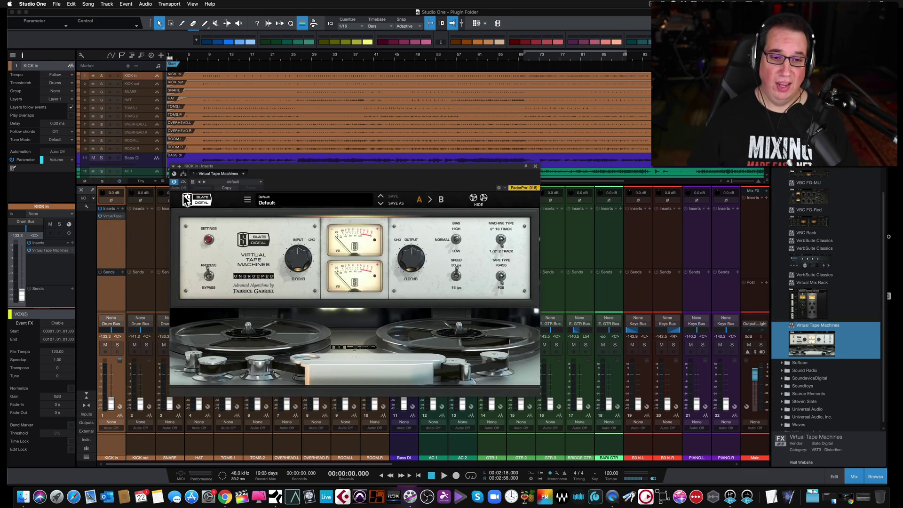
pyautogui.moveTo(268, 167); pyautogui.dragTo(235, 124)
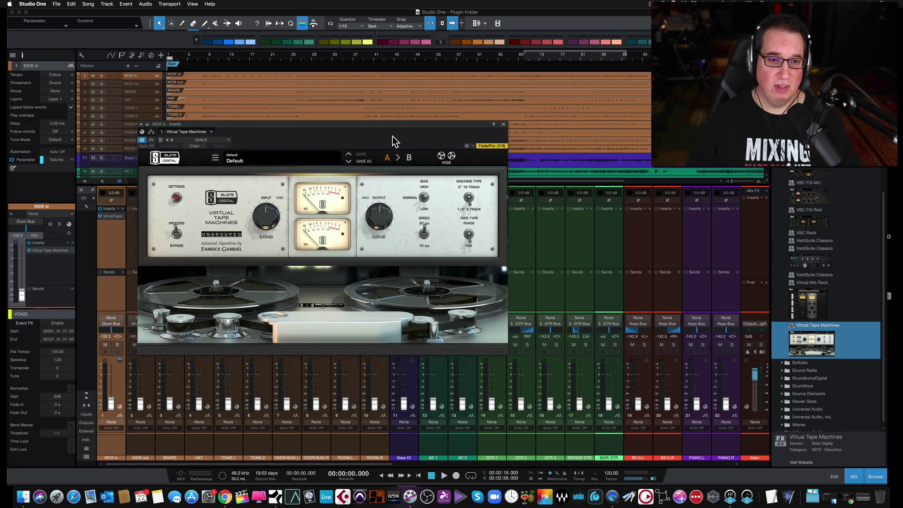
pyautogui.moveTo(388, 128); pyautogui.dragTo(389, 129)
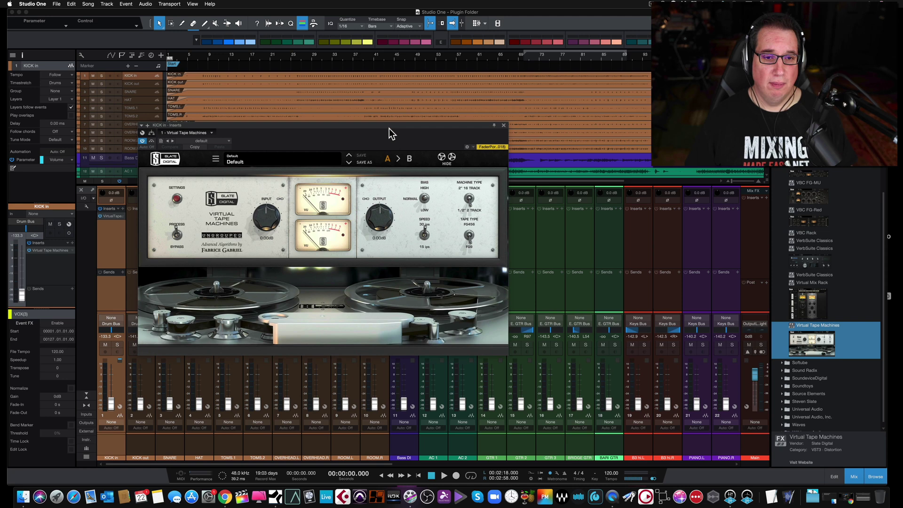
pyautogui.click(469, 197)
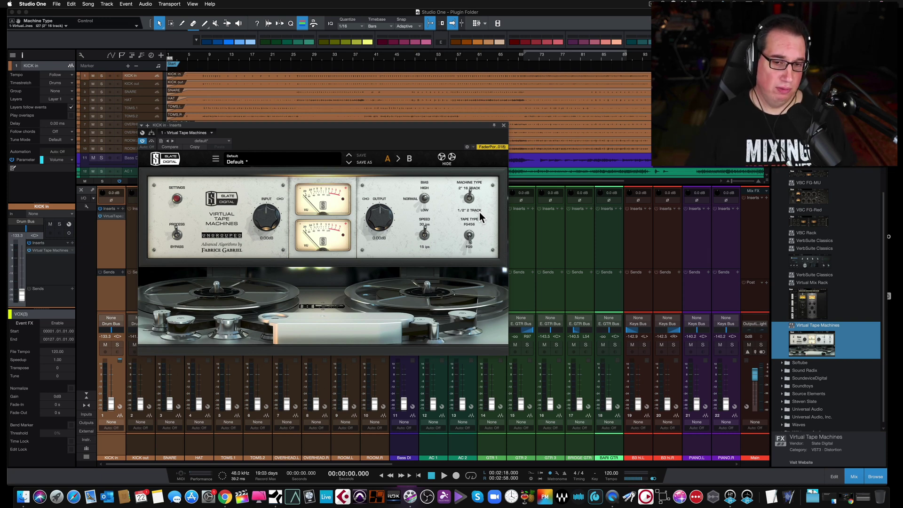
pyautogui.click(425, 236)
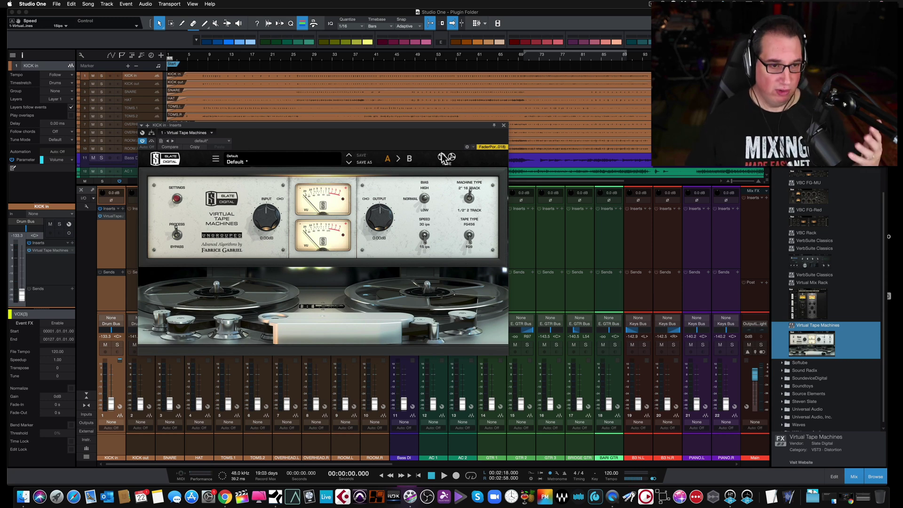
pyautogui.click(504, 125)
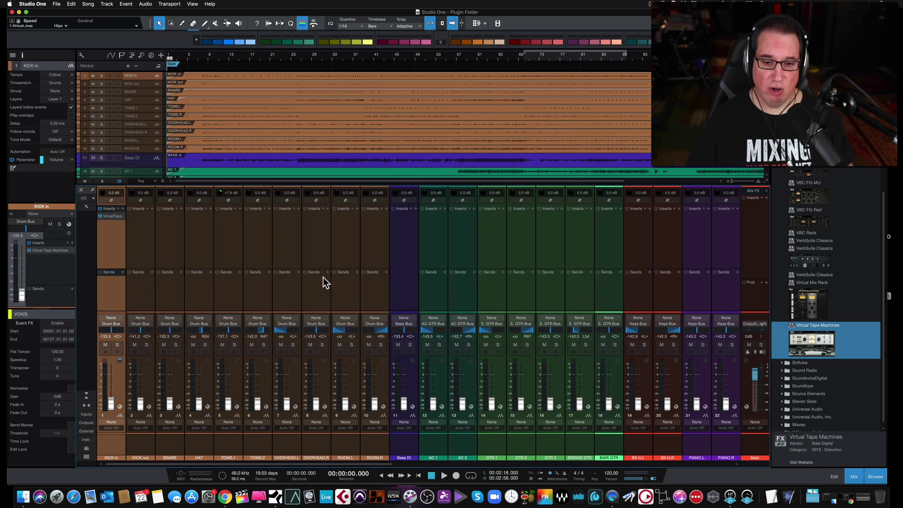
# Copy the tape insert onto the drum and bass channels, KICK out through Bass DI.
pyautogui.click(371, 250)
pyautogui.click(138, 259)
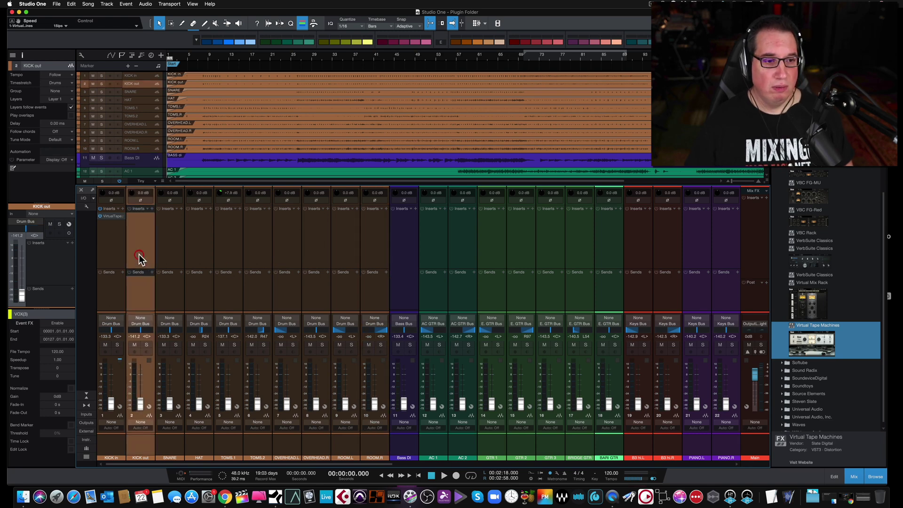
pyautogui.click(403, 247)
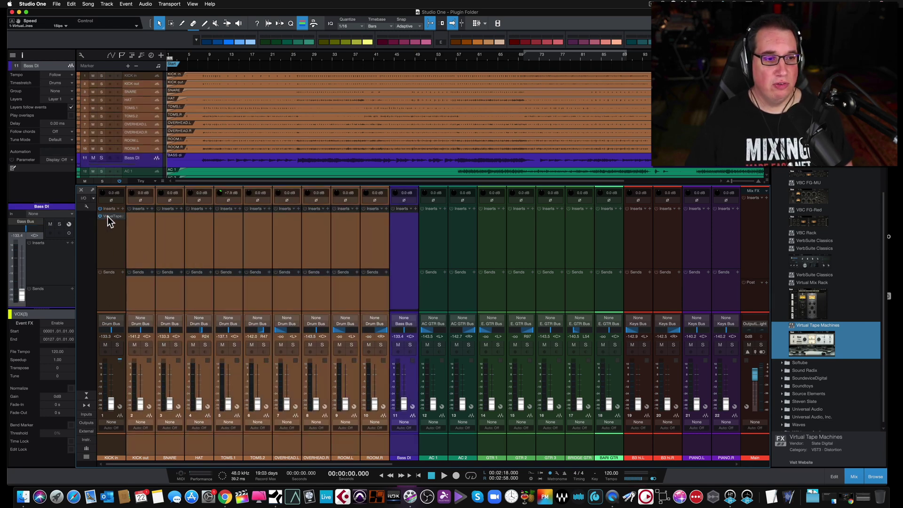
pyautogui.moveTo(108, 217); pyautogui.dragTo(143, 214)
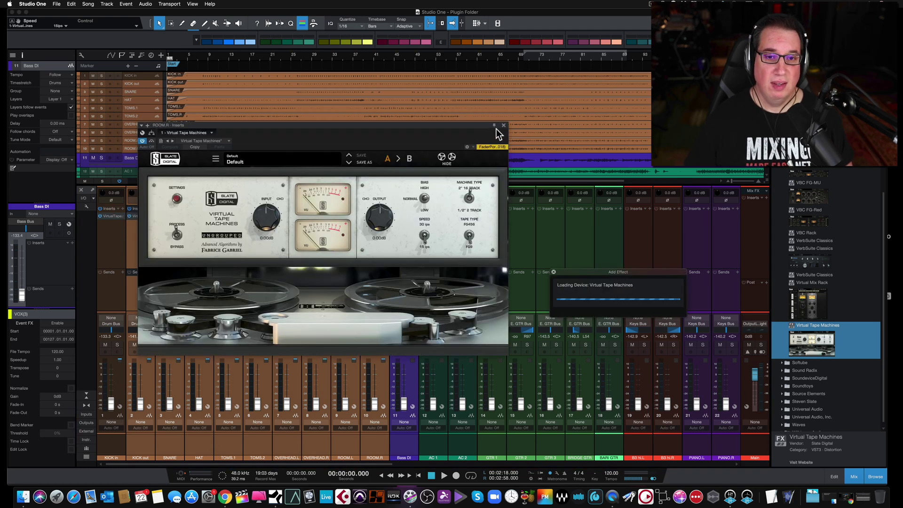
pyautogui.click(504, 127)
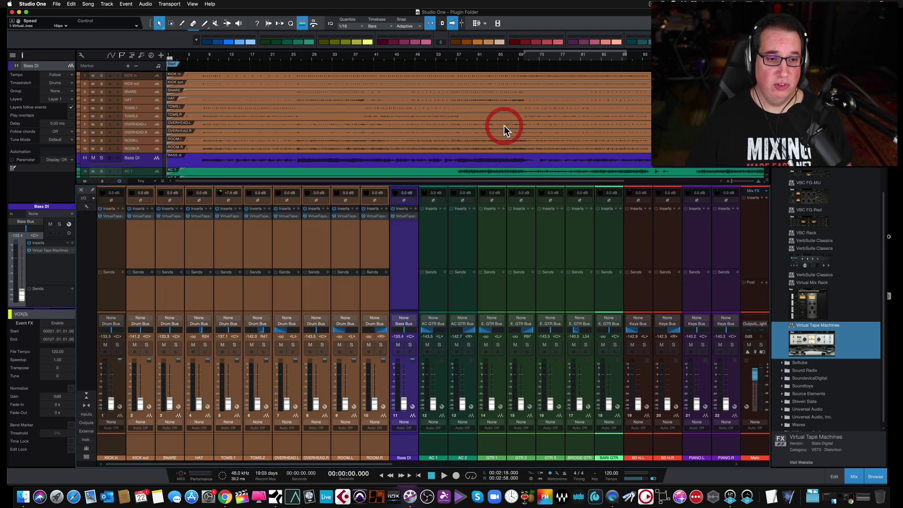
# Copy the tape insert onto the guitar and keys channels, AC 1 through WURLI.
pyautogui.click(431, 220)
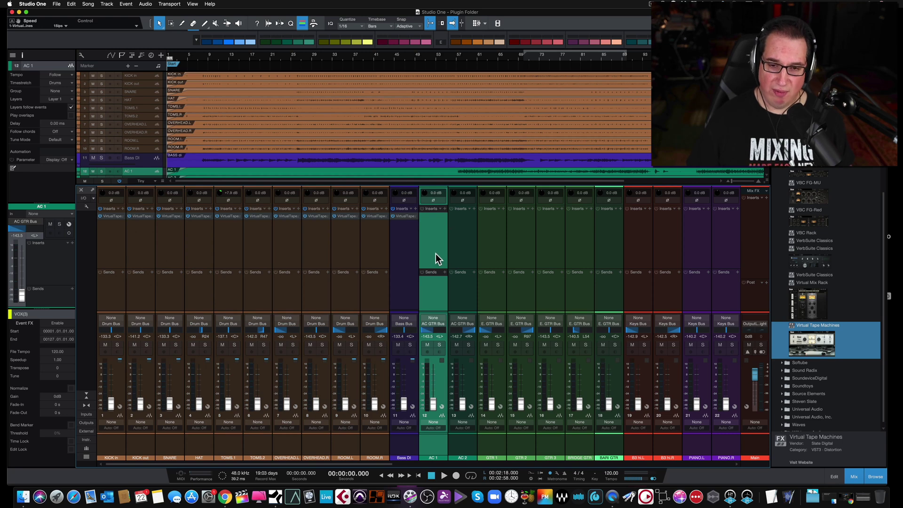
pyautogui.hscroll(4, 436, 254)
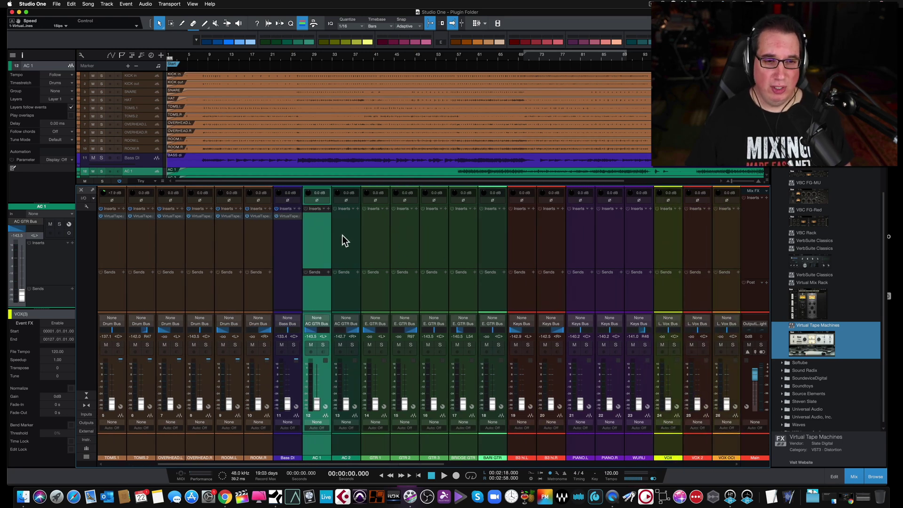
pyautogui.keyDown('shift'); pyautogui.click(637, 232); pyautogui.keyUp('shift')
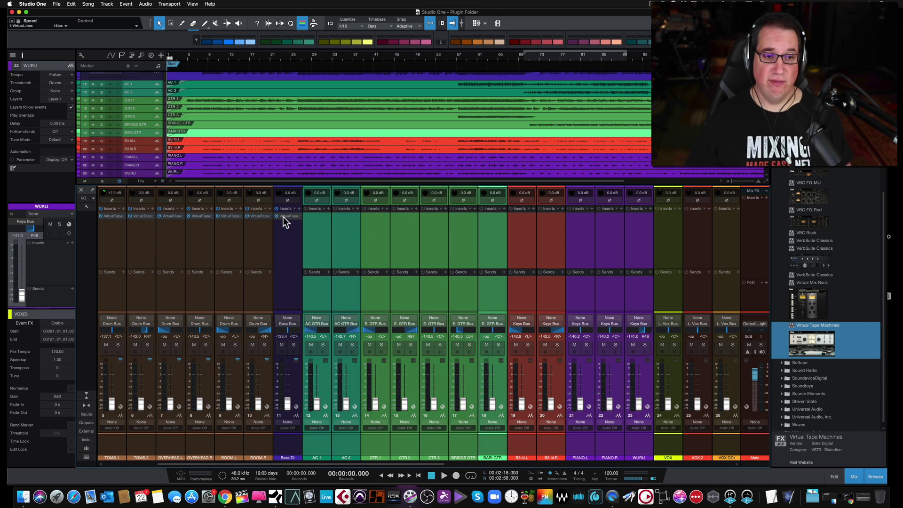
pyautogui.moveTo(284, 216); pyautogui.dragTo(308, 216)
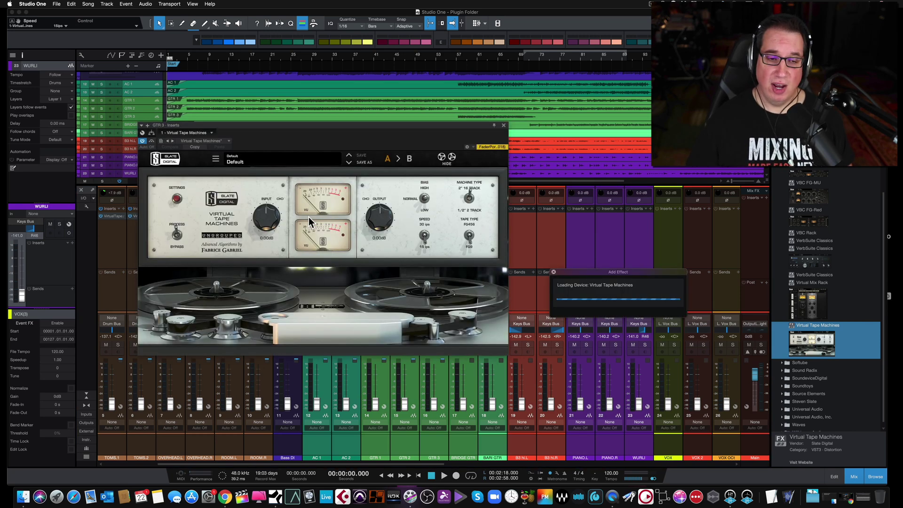
pyautogui.click(504, 126)
pyautogui.click(638, 232)
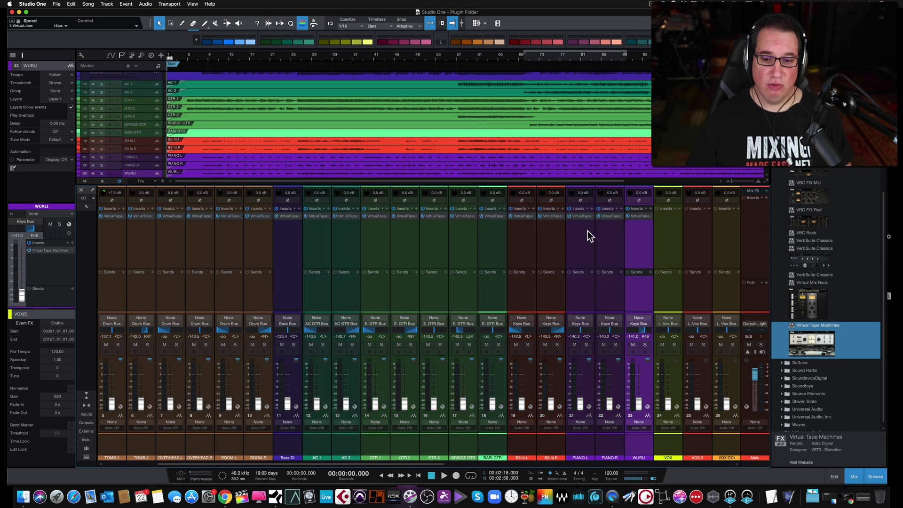
# Copy the tape insert onto the vocal channels, VOX through VOX OCt.
pyautogui.hscroll(5, 568, 230)
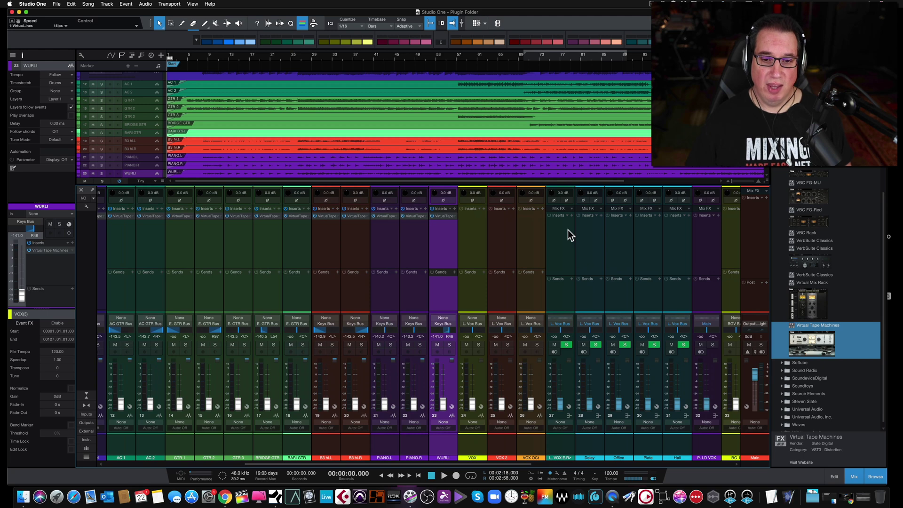
pyautogui.click(466, 224)
pyautogui.keyDown('shift'); pyautogui.click(530, 218); pyautogui.keyUp('shift')
pyautogui.moveTo(440, 218); pyautogui.dragTo(468, 214)
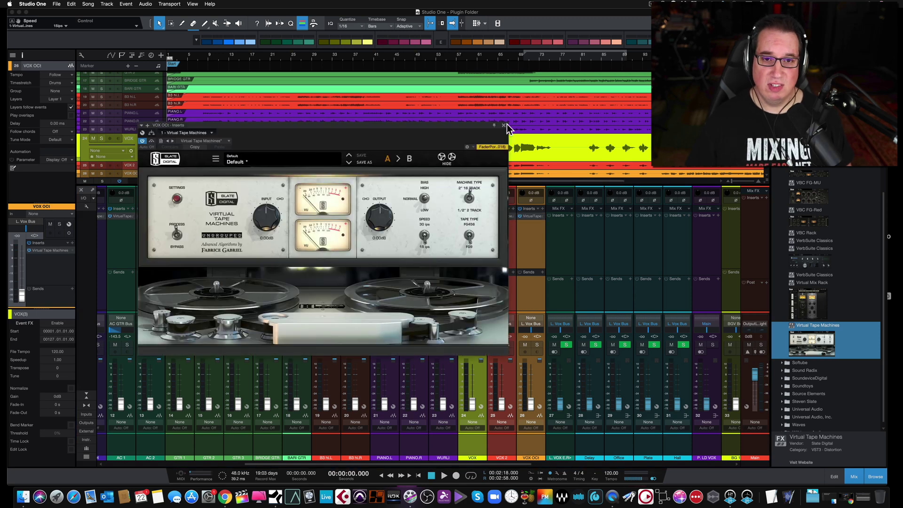
pyautogui.click(503, 126)
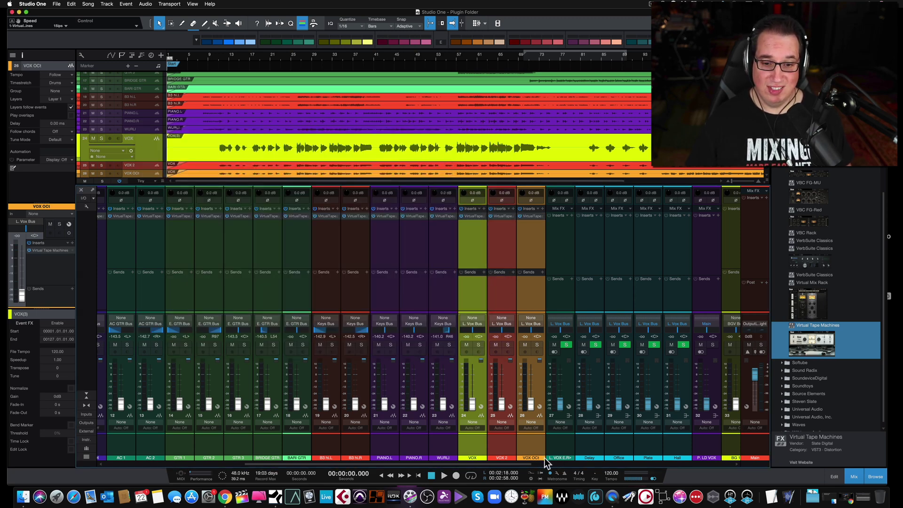
pyautogui.moveTo(529, 465); pyautogui.dragTo(361, 454)
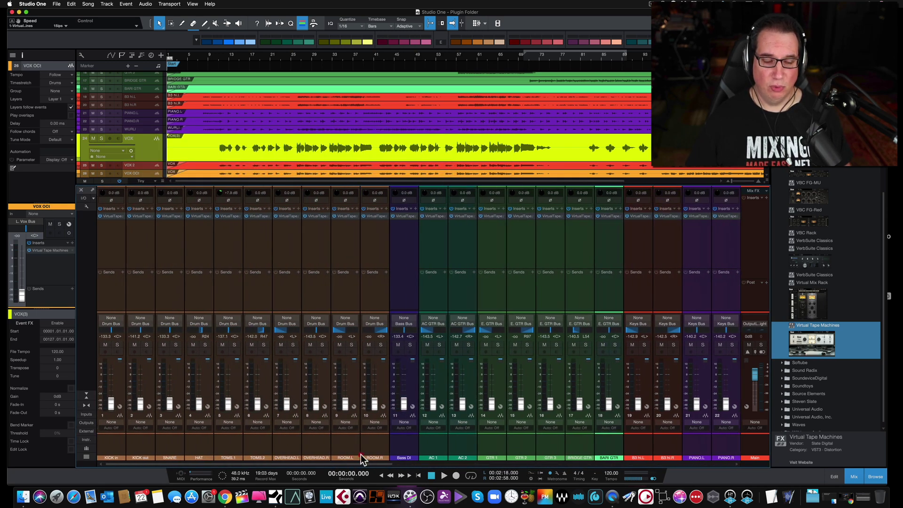
pyautogui.click(106, 231)
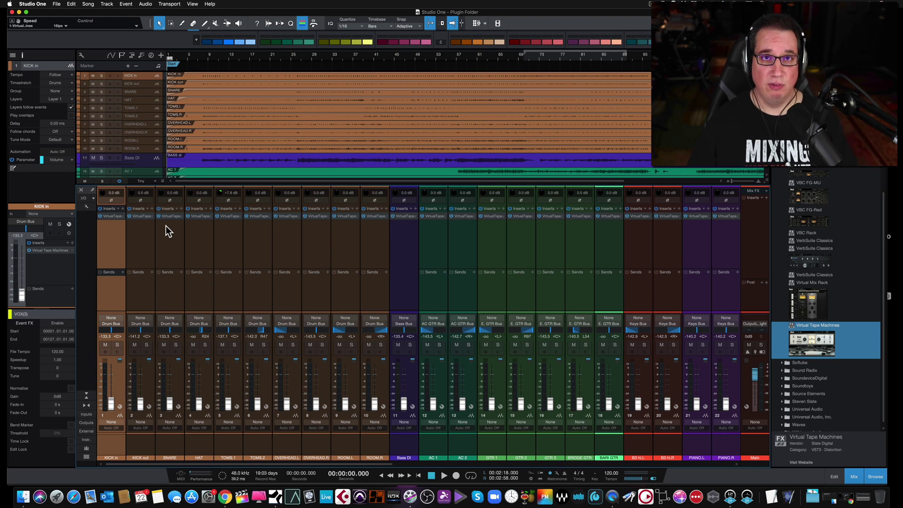
# Check KICK in's tape insert, then select Virtual Mix Rack in the plugin browser.
pyautogui.click(109, 218)
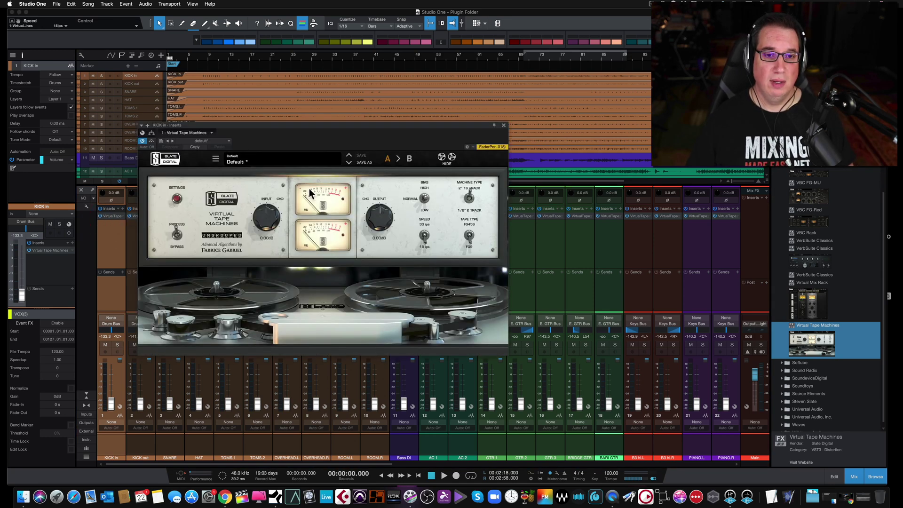
pyautogui.click(503, 126)
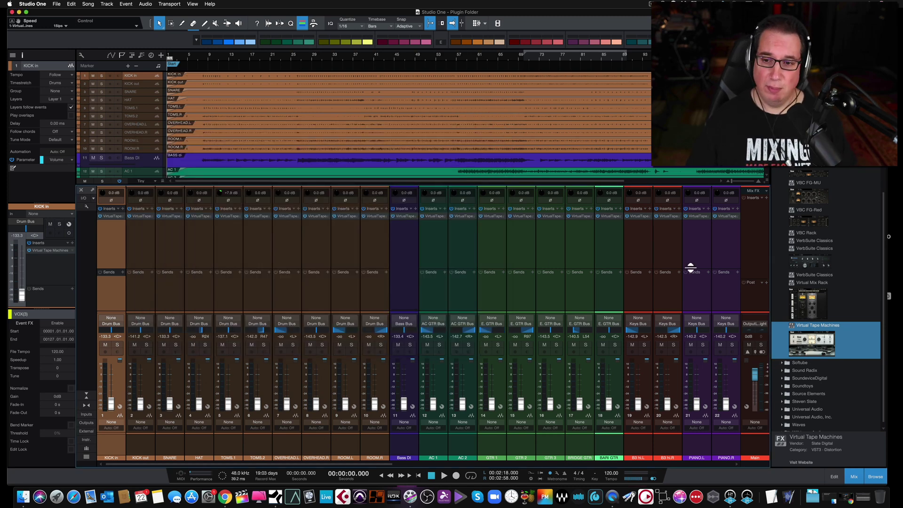
pyautogui.click(803, 304)
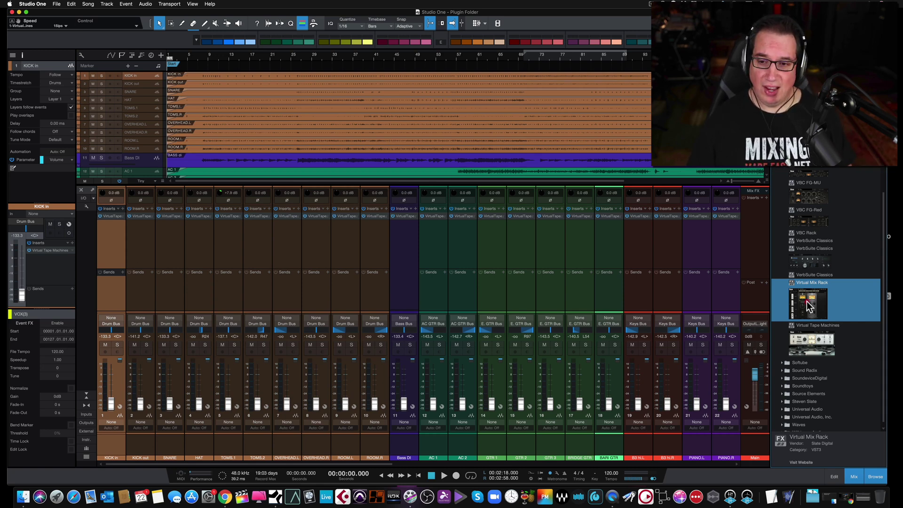
# Add Virtual Mix Rack with Trimmer and VCC Channel after the tape on KICK in.
pyautogui.moveTo(807, 301); pyautogui.dragTo(110, 227)
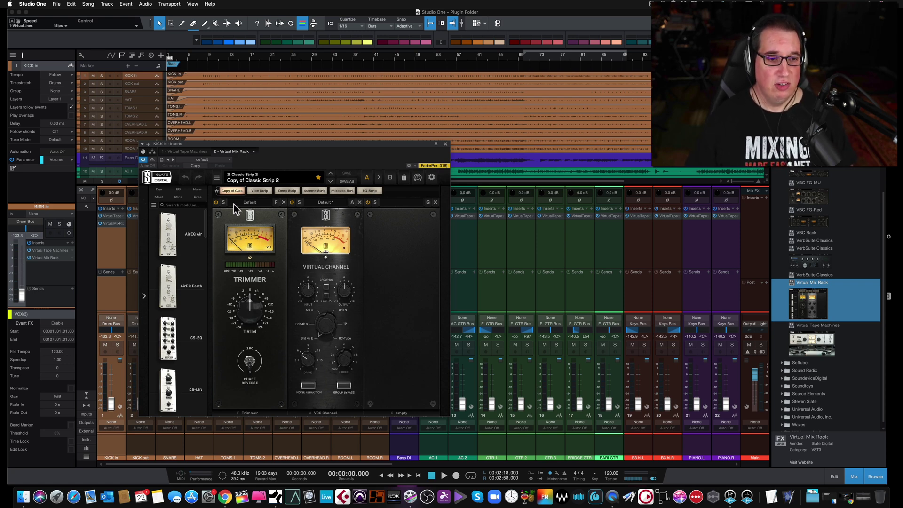
pyautogui.click(446, 145)
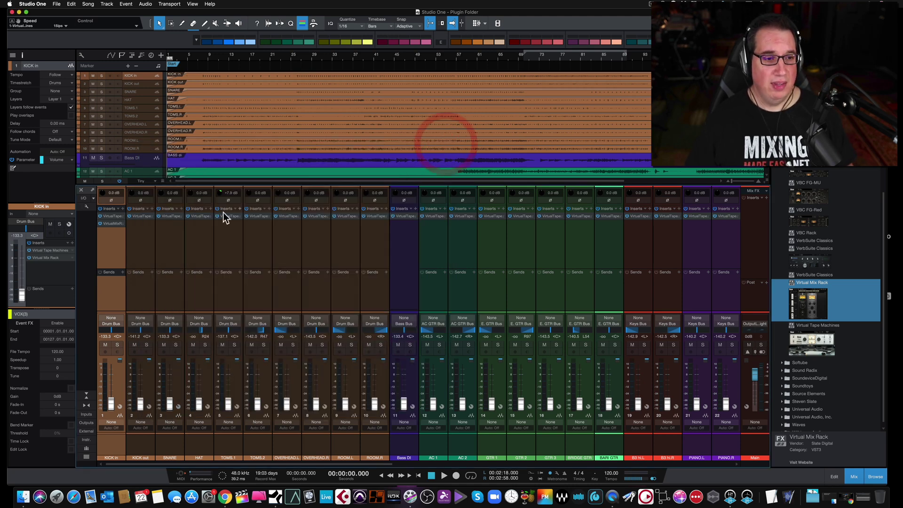
pyautogui.click(141, 240)
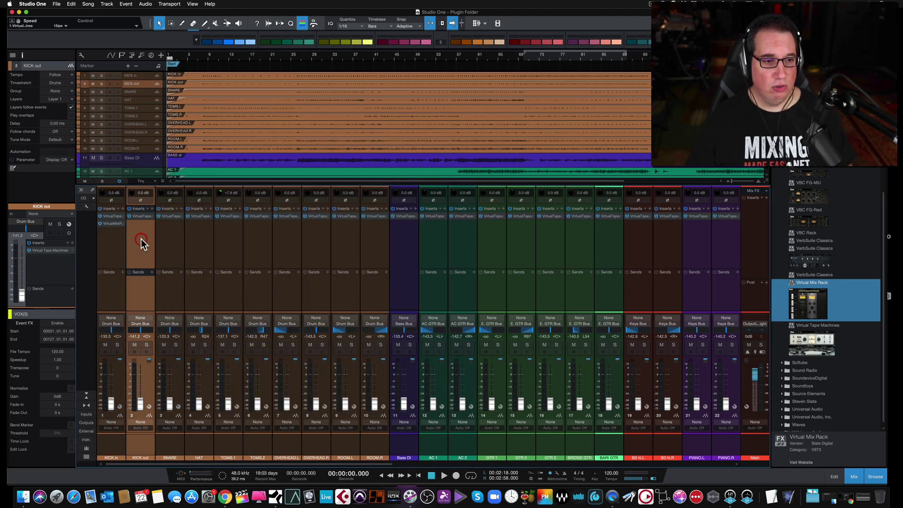
# Copy Virtual Mix Rack onto channels KICK out through BARI GTR.
pyautogui.keyDown('shift'); pyautogui.click(603, 243); pyautogui.keyUp('shift')
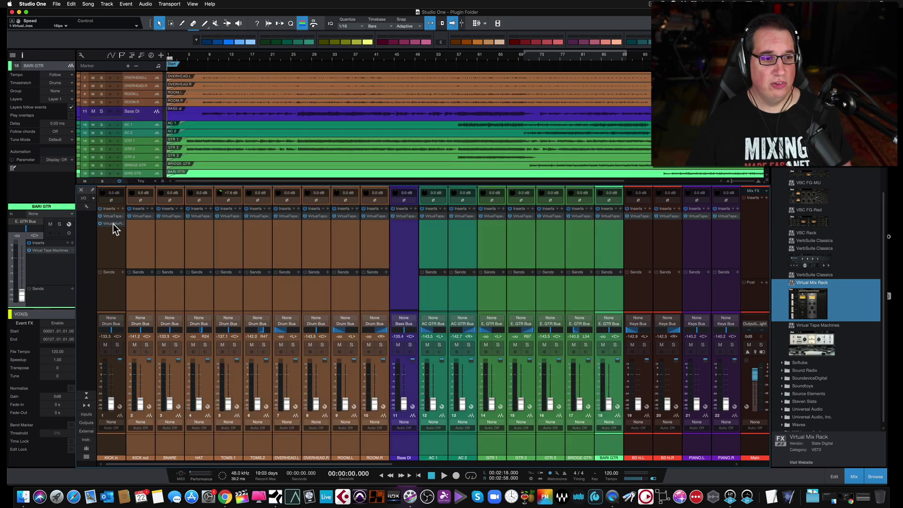
pyautogui.moveTo(113, 224); pyautogui.dragTo(134, 222)
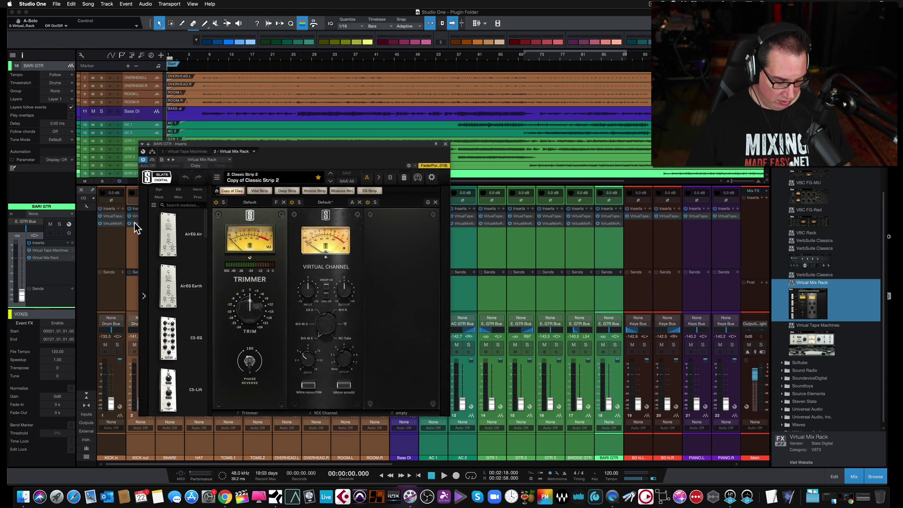
pyautogui.click(447, 144)
# Copy Virtual Mix Rack onto channels B3 hi.L through VOX OCt.
pyautogui.hscroll(5, 525, 230)
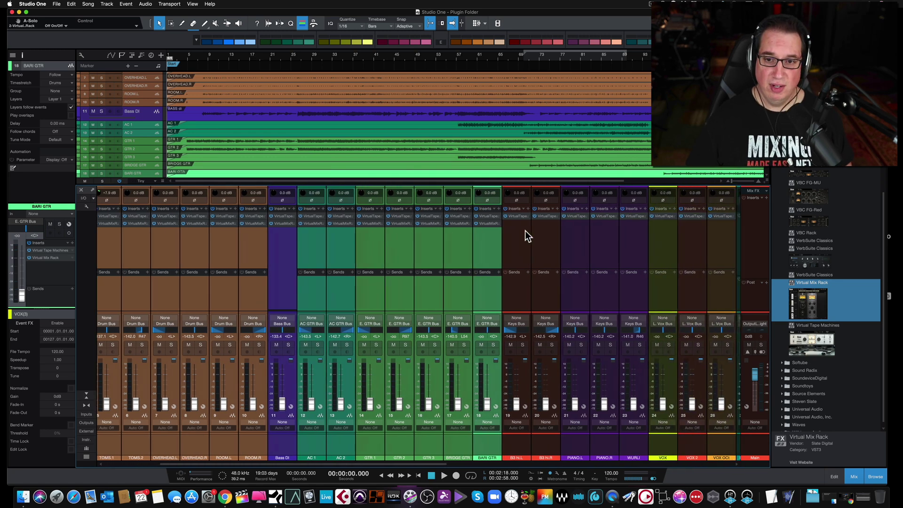
pyautogui.click(383, 233)
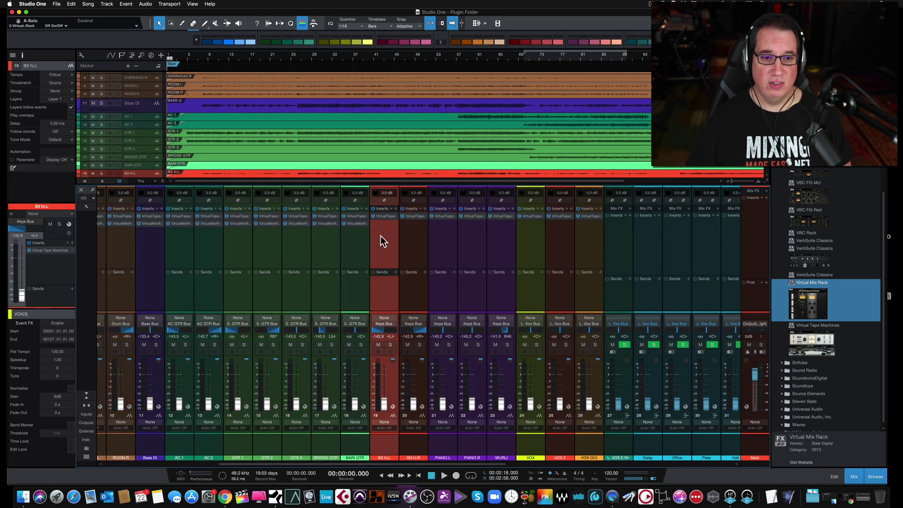
pyautogui.keyDown('shift'); pyautogui.click(586, 238); pyautogui.keyUp('shift')
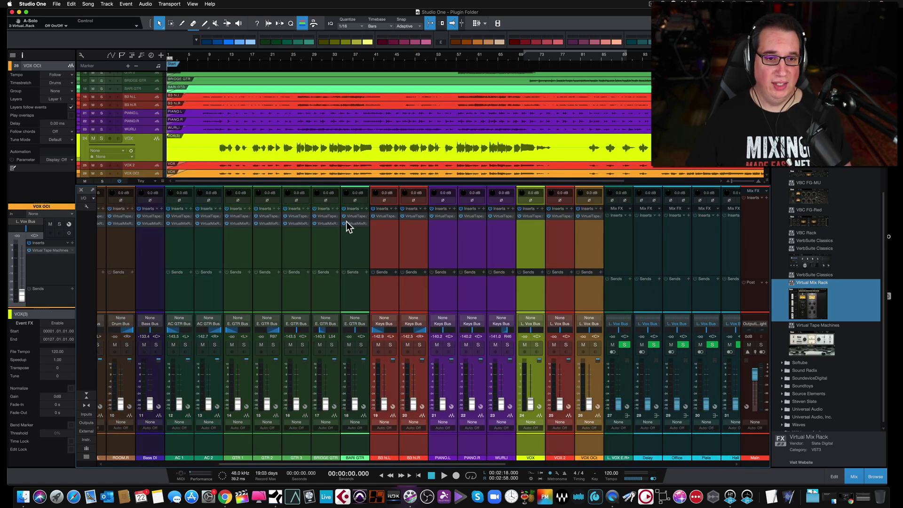
pyautogui.moveTo(352, 224); pyautogui.dragTo(380, 222)
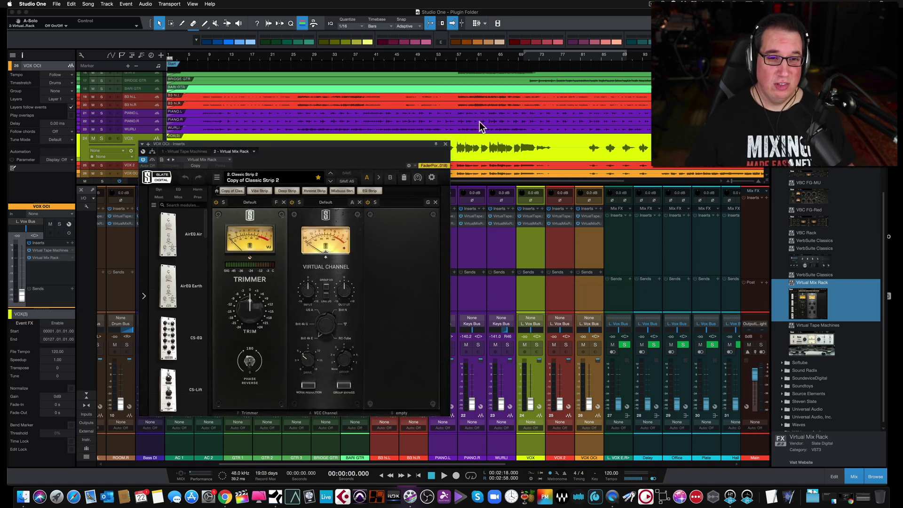
pyautogui.click(446, 144)
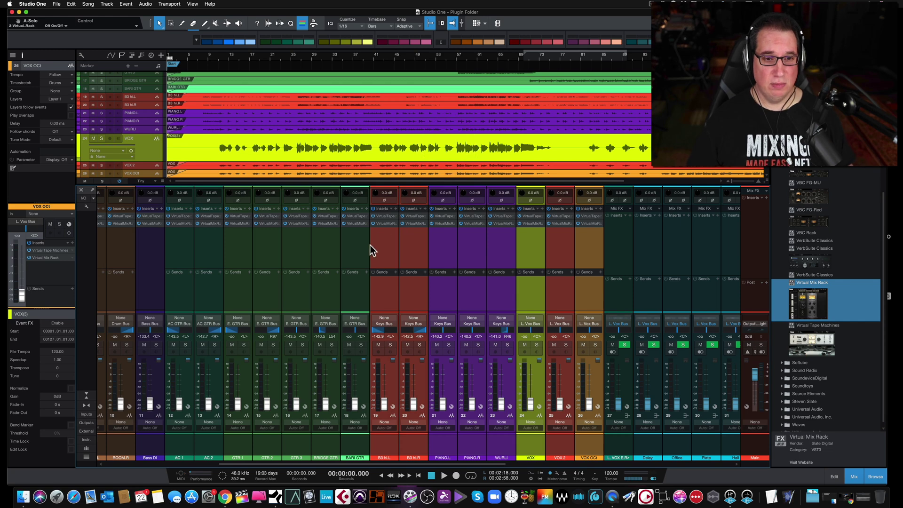
pyautogui.hscroll(-9, 367, 250)
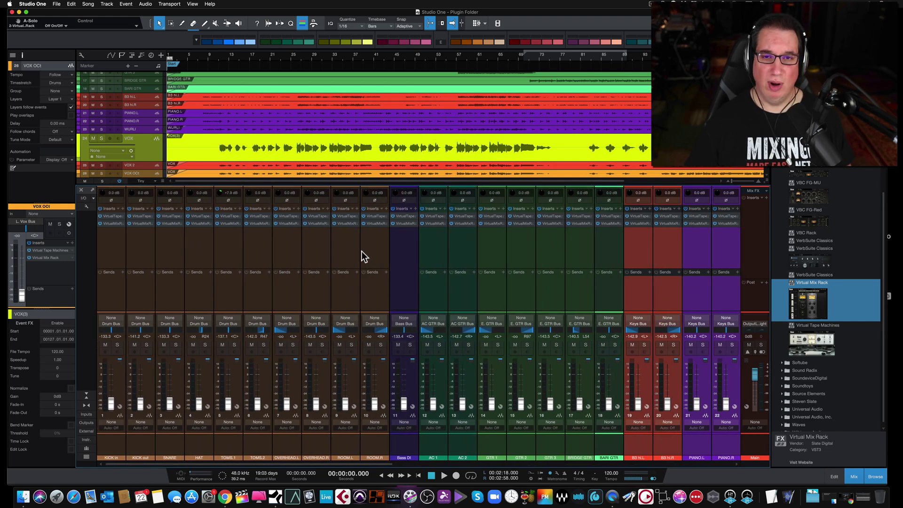
# Add bx_console SSL 4000 E from the Plugin Alliance folder to KICK in.
pyautogui.click(109, 245)
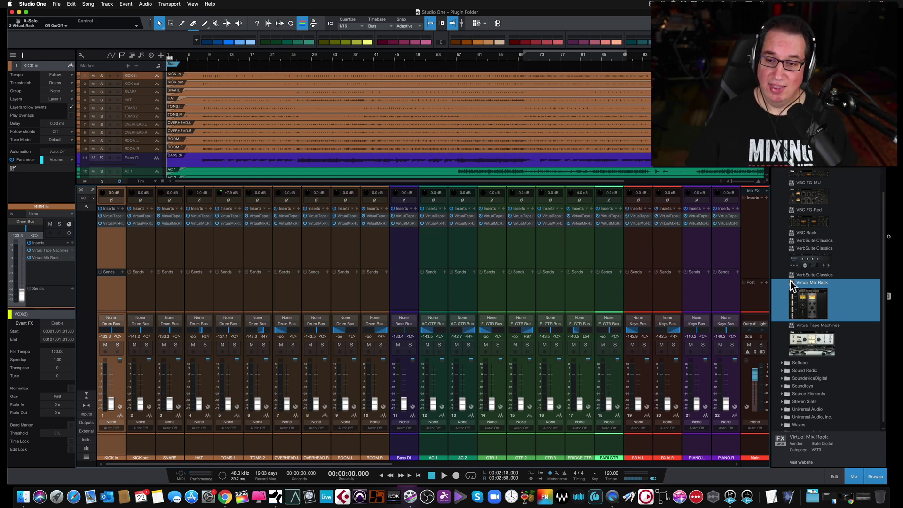
pyautogui.scroll(3, 791, 279)
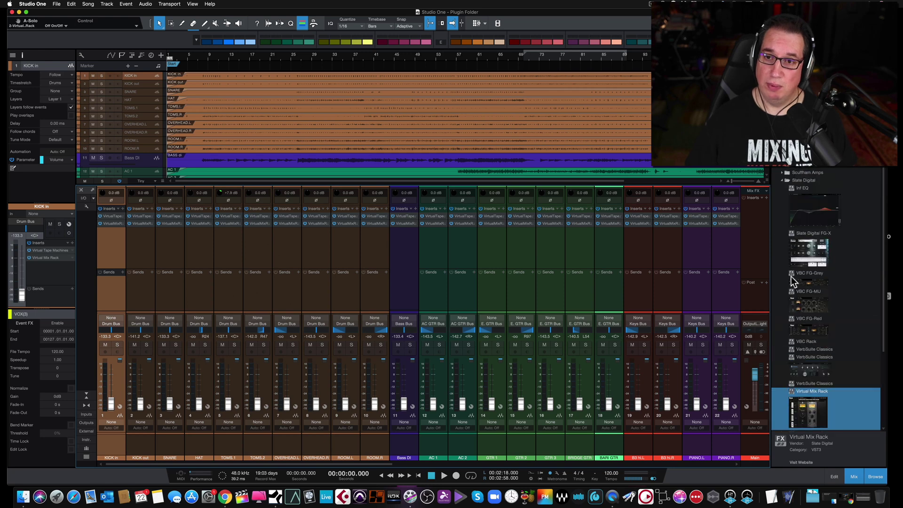
pyautogui.click(780, 181)
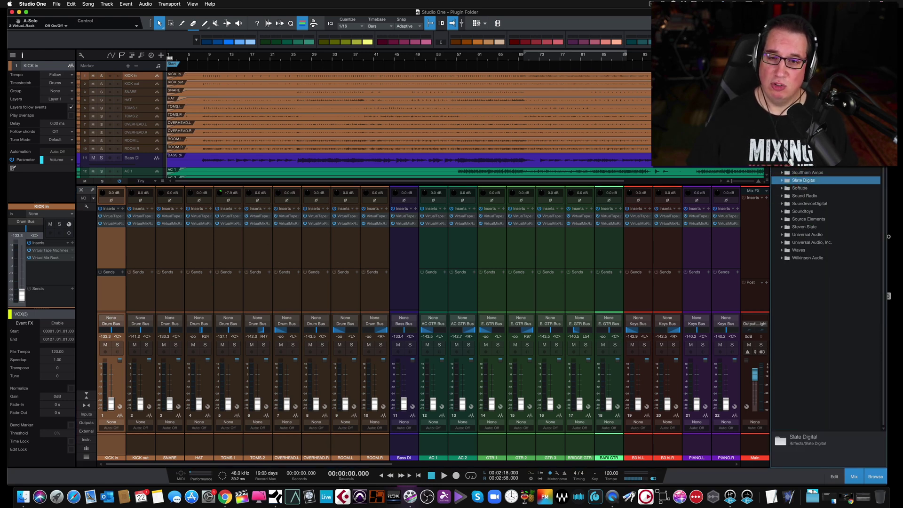
pyautogui.click(799, 173)
pyautogui.click(801, 254)
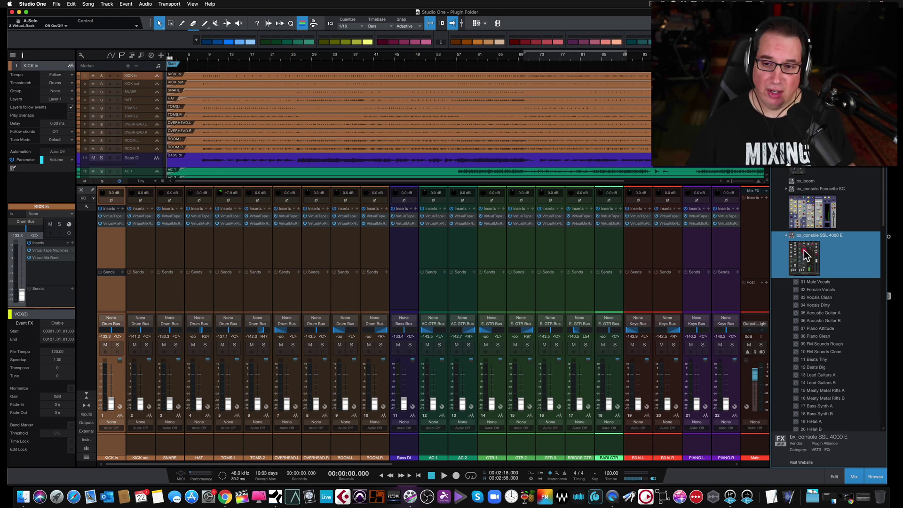
pyautogui.moveTo(803, 250); pyautogui.dragTo(111, 234)
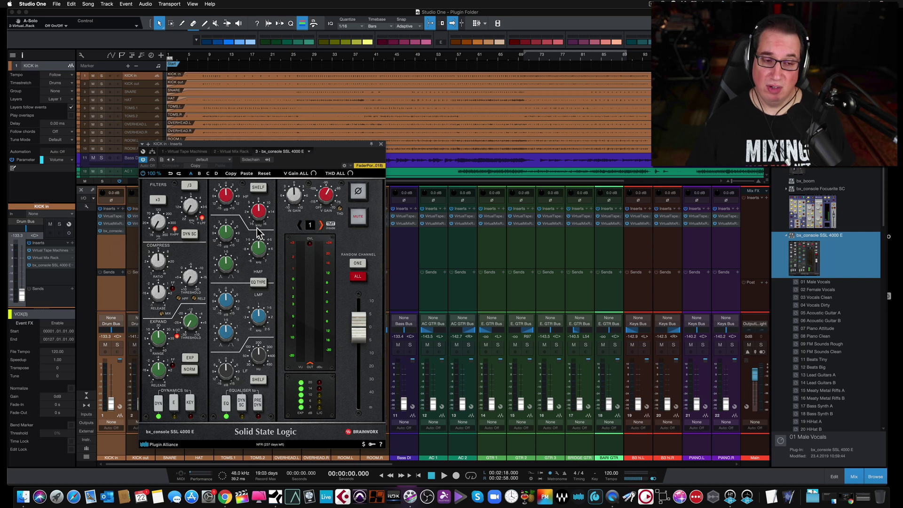
pyautogui.click(381, 144)
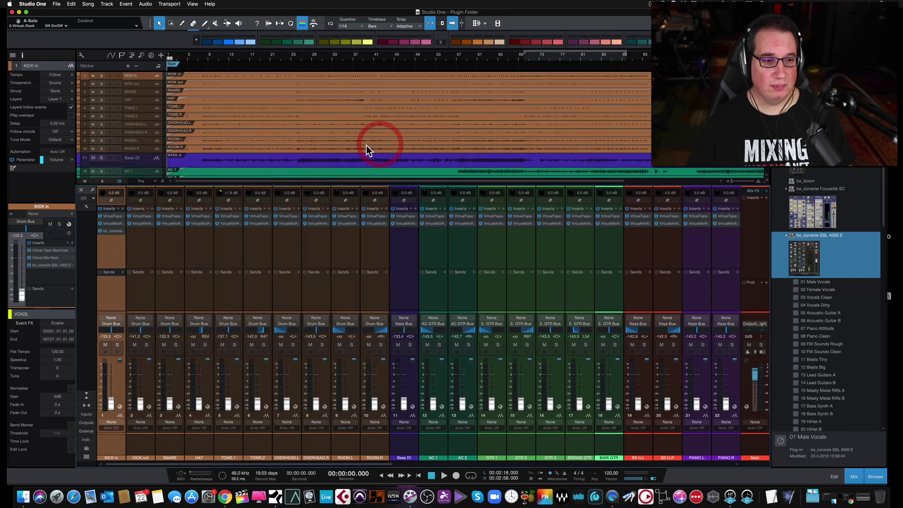
# Copy the SSL console insert onto channels KICK in through AC 2.
pyautogui.click(134, 241)
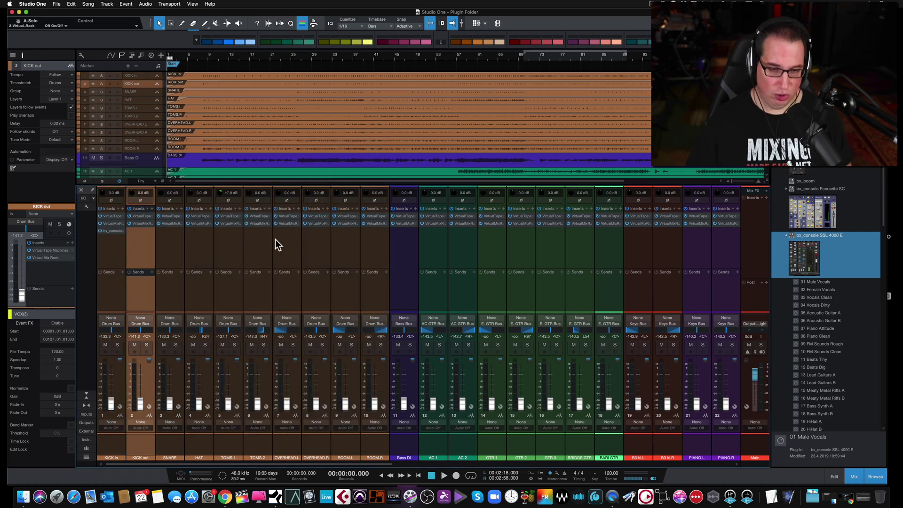
pyautogui.keyDown('shift'); pyautogui.click(467, 246); pyautogui.keyUp('shift')
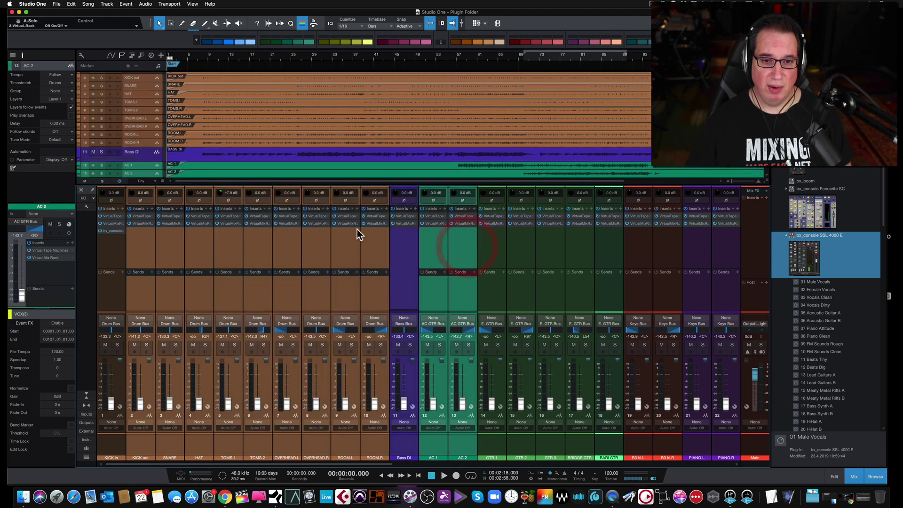
pyautogui.click(132, 237)
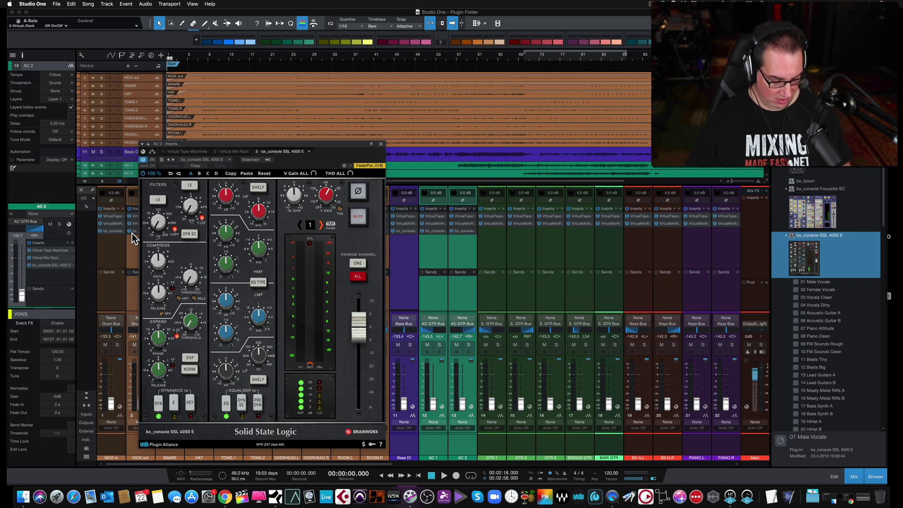
pyautogui.click(381, 143)
# Copy AC 2's SSL console insert onto channels GTR 1 through VOX OCt.
pyautogui.hscroll(5, 439, 260)
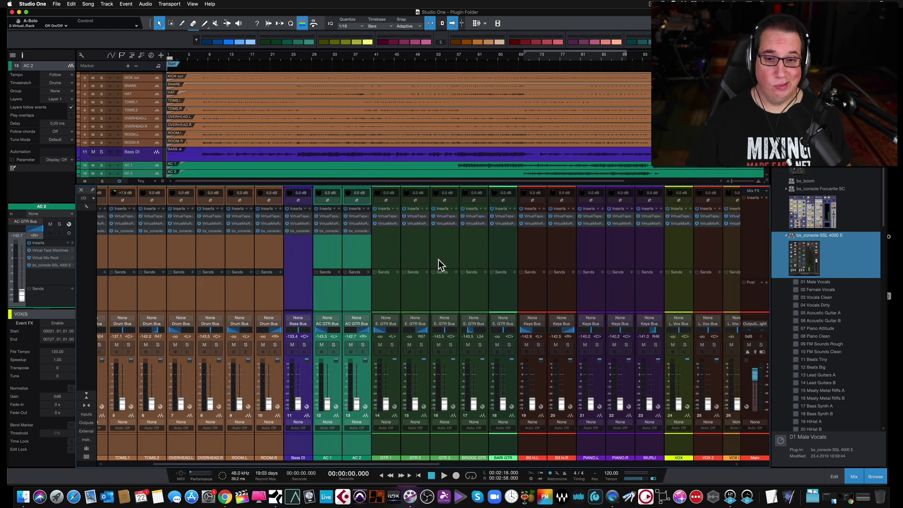
pyautogui.hscroll(2, 439, 260)
pyautogui.click(299, 244)
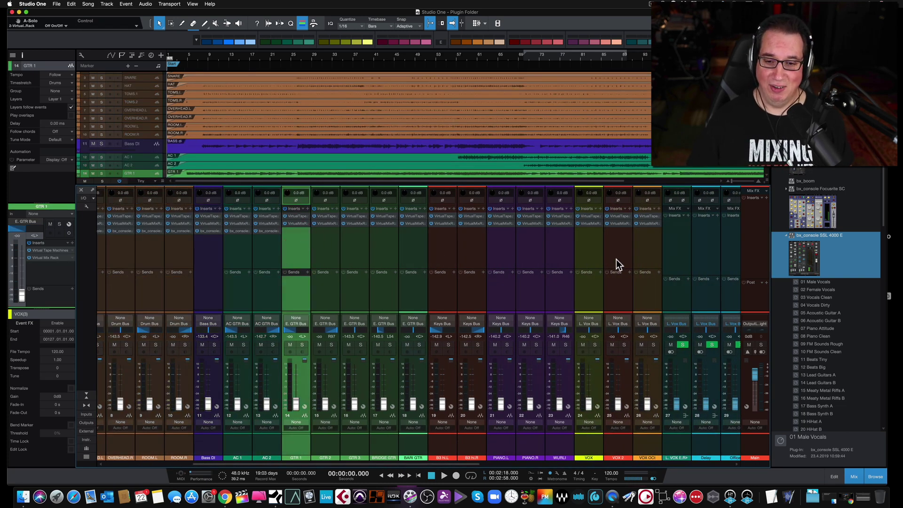
pyautogui.keyDown('shift'); pyautogui.click(648, 253); pyautogui.keyUp('shift')
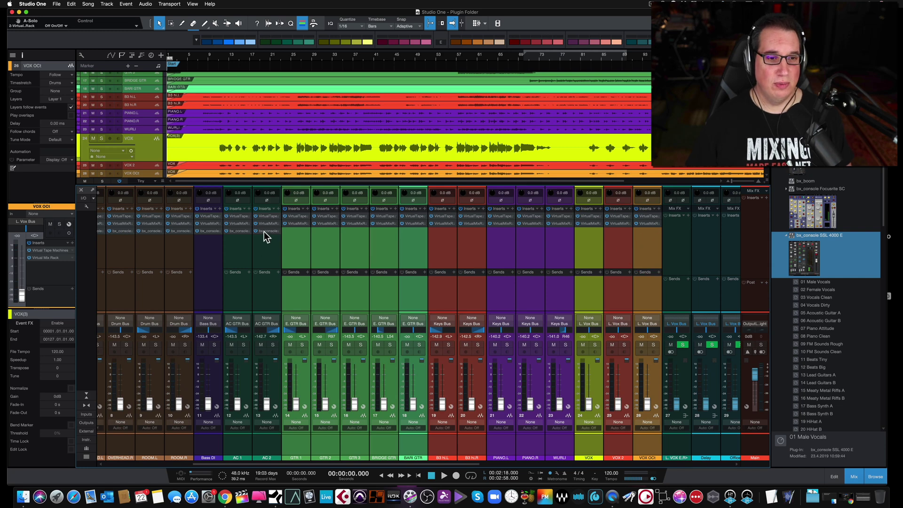
pyautogui.moveTo(264, 231); pyautogui.dragTo(289, 230)
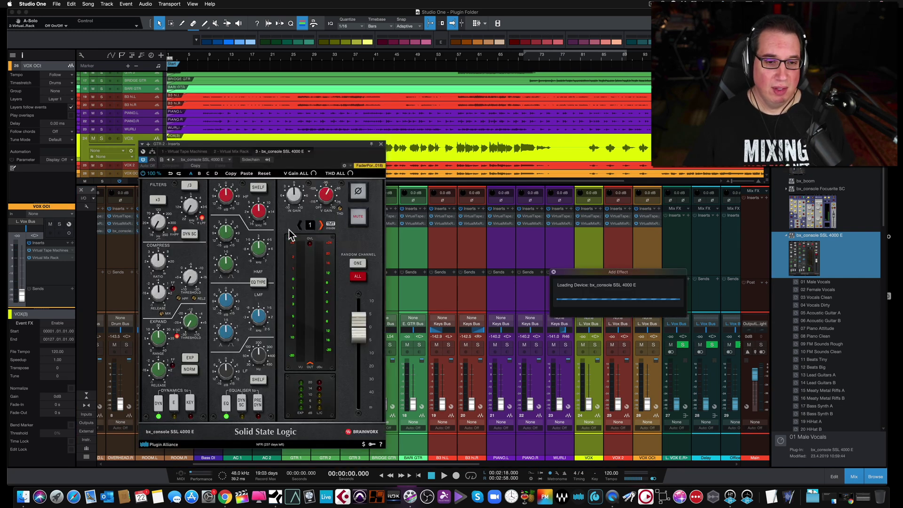
# Verify the Virtual Mix Rack and SSL console inserts on VOX OCt and BARI GTR.
pyautogui.click(382, 145)
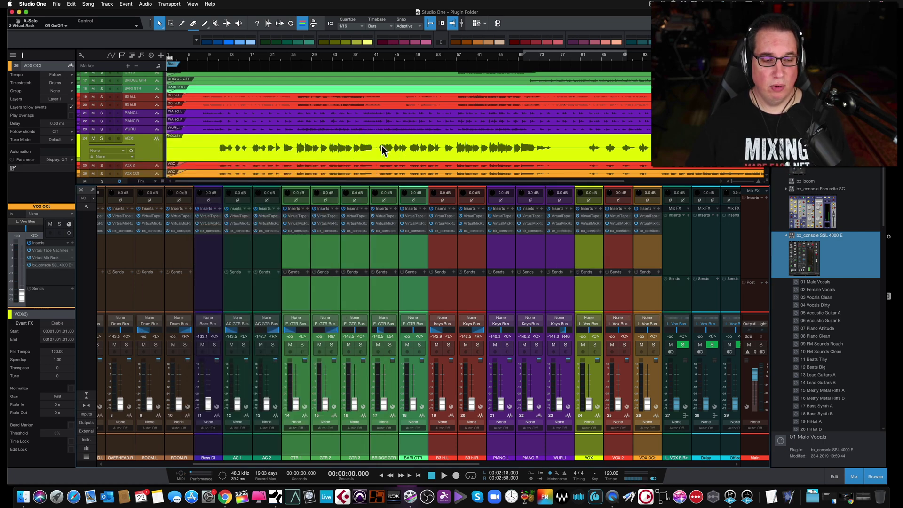
pyautogui.click(645, 247)
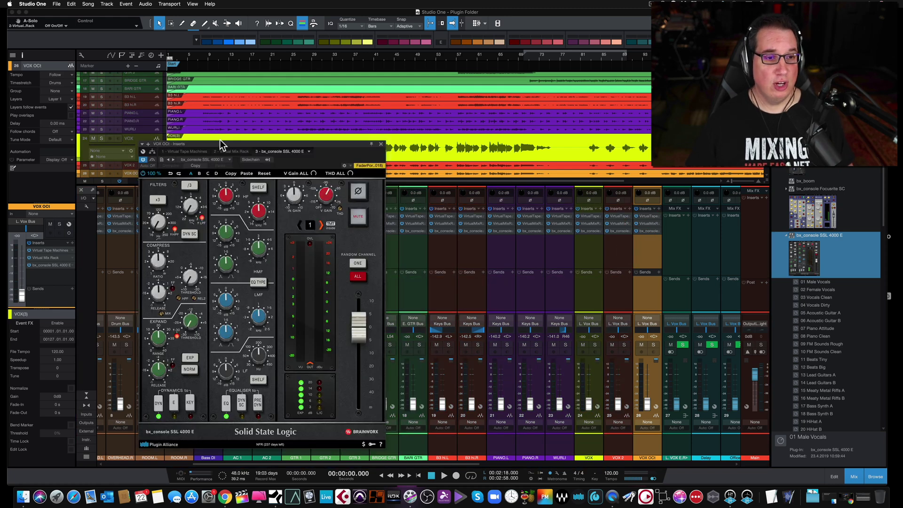
pyautogui.moveTo(222, 144); pyautogui.dragTo(221, 137)
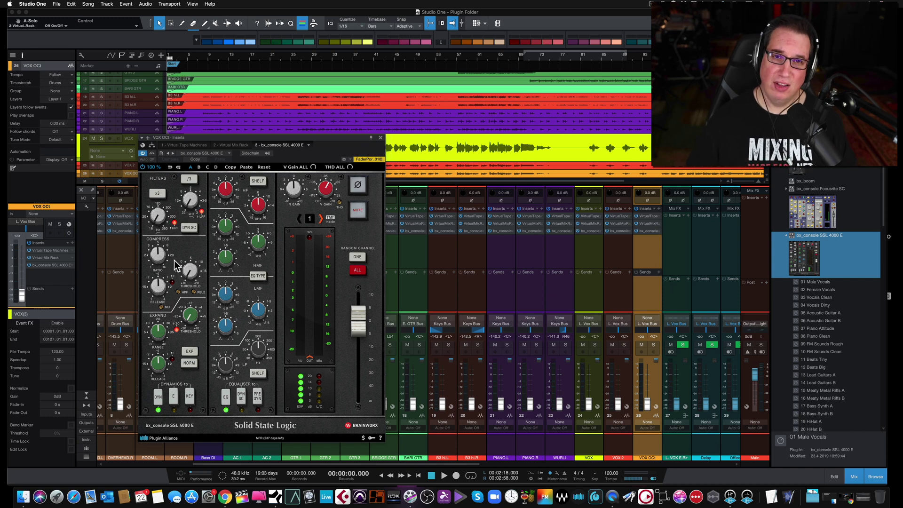
pyautogui.moveTo(294, 140); pyautogui.dragTo(300, 137)
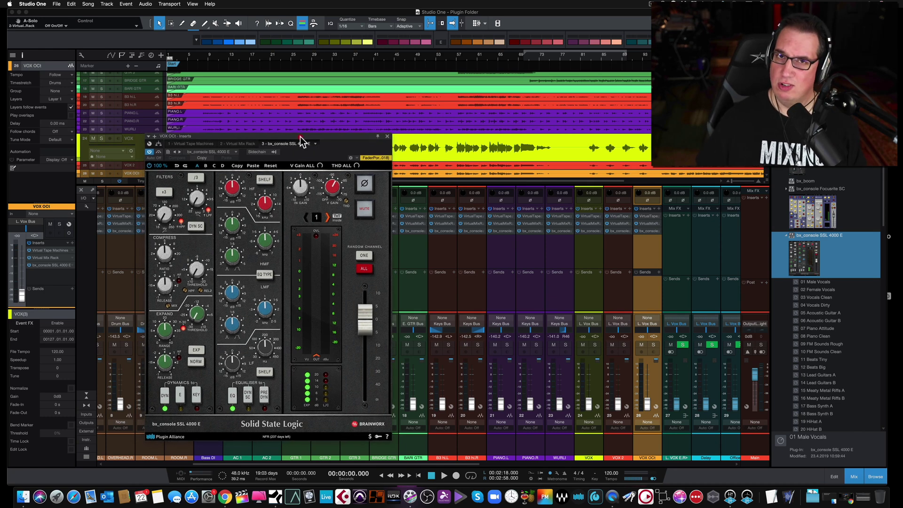
pyautogui.click(244, 143)
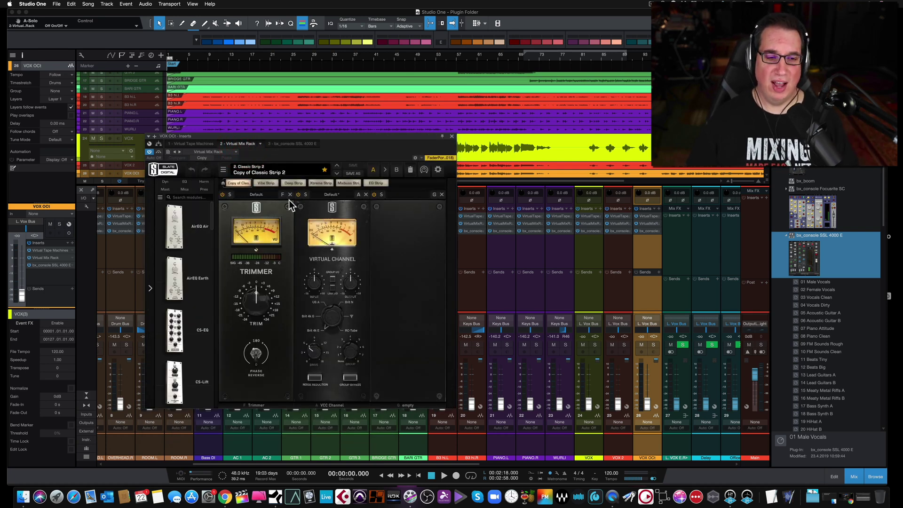
pyautogui.click(290, 143)
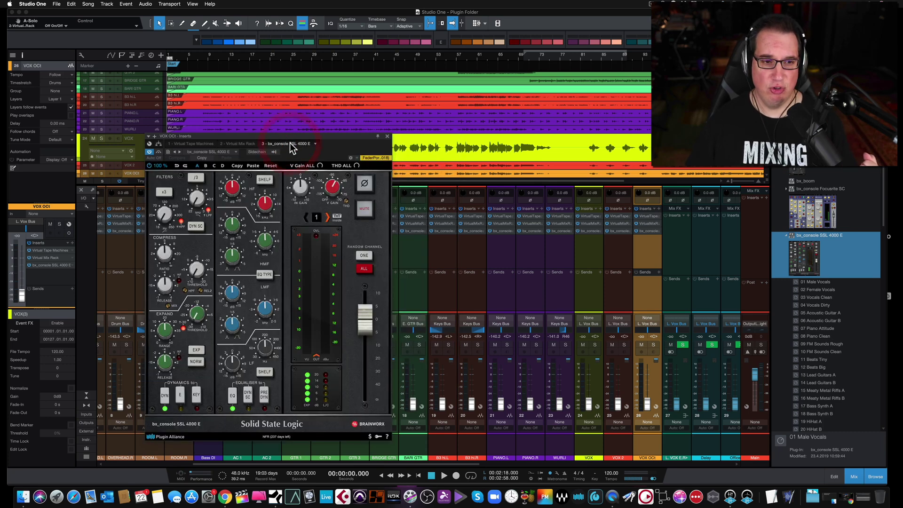
pyautogui.click(388, 137)
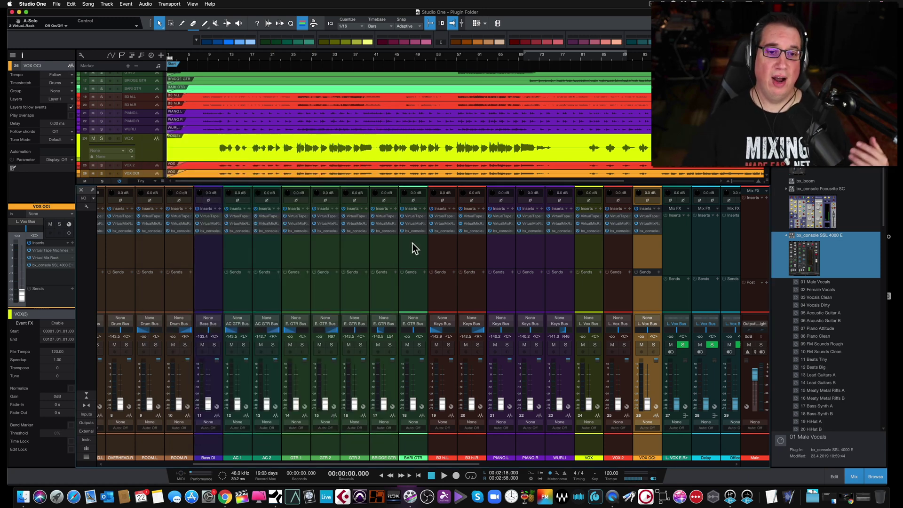
pyautogui.click(411, 231)
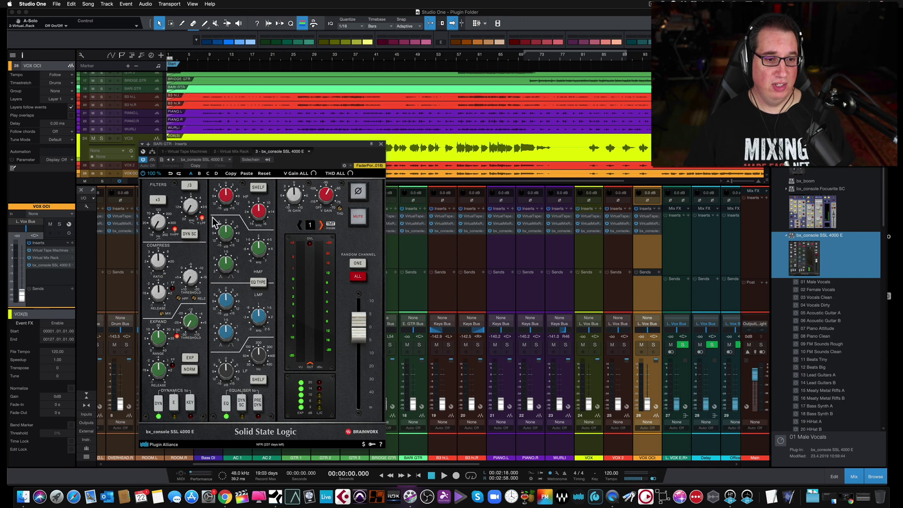
pyautogui.click(382, 142)
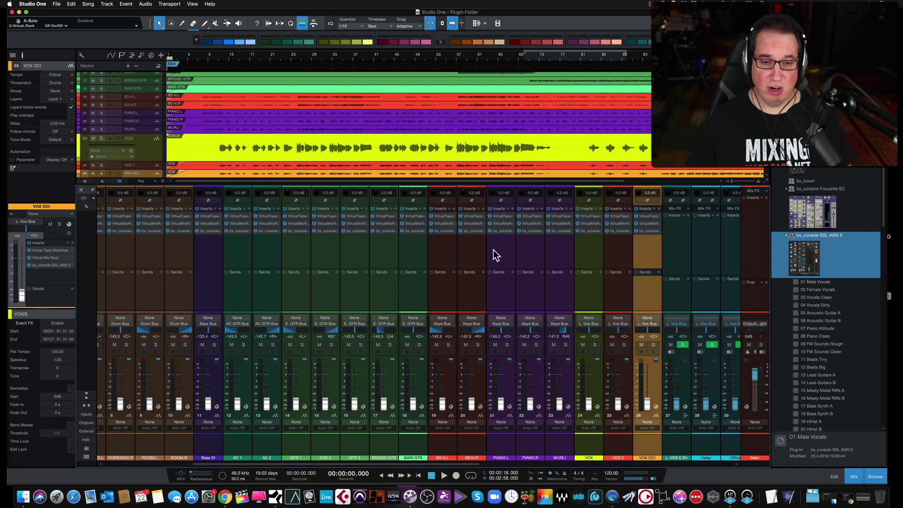
# Add Virtual Mix Rack from the Slate Digital folder onto the Drum Bus.
pyautogui.hscroll(10, 495, 249)
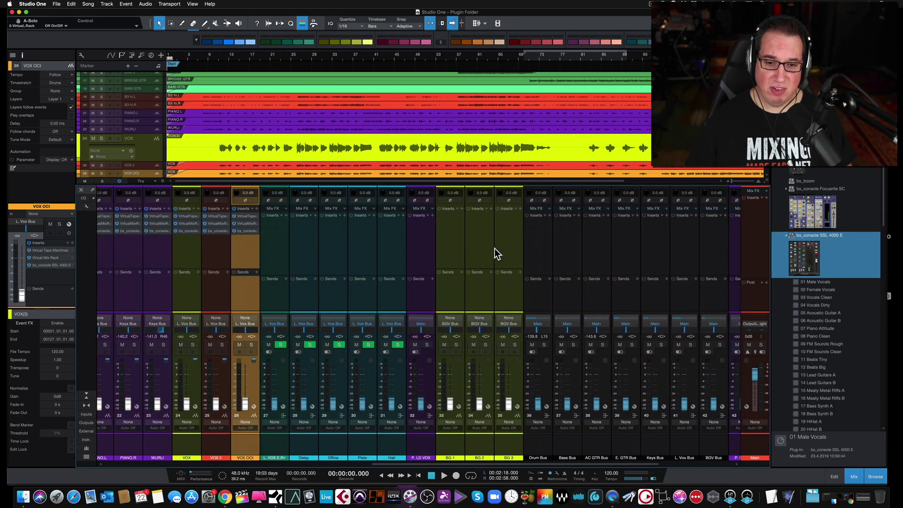
pyautogui.hscroll(1, 493, 249)
pyautogui.click(480, 233)
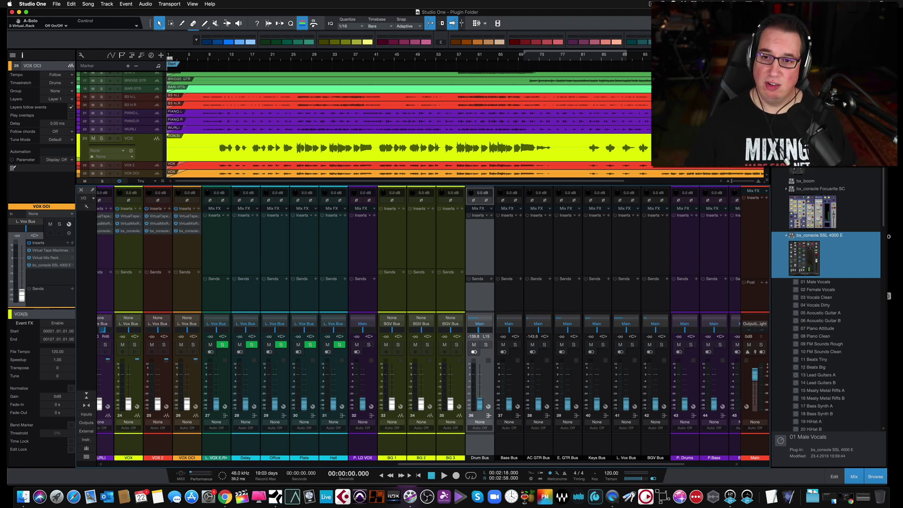
pyautogui.press('Left')
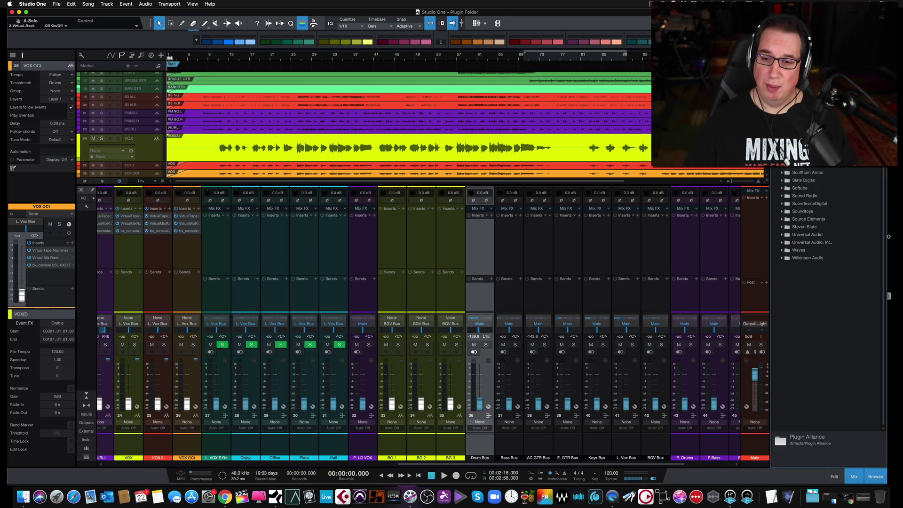
pyautogui.click(783, 182)
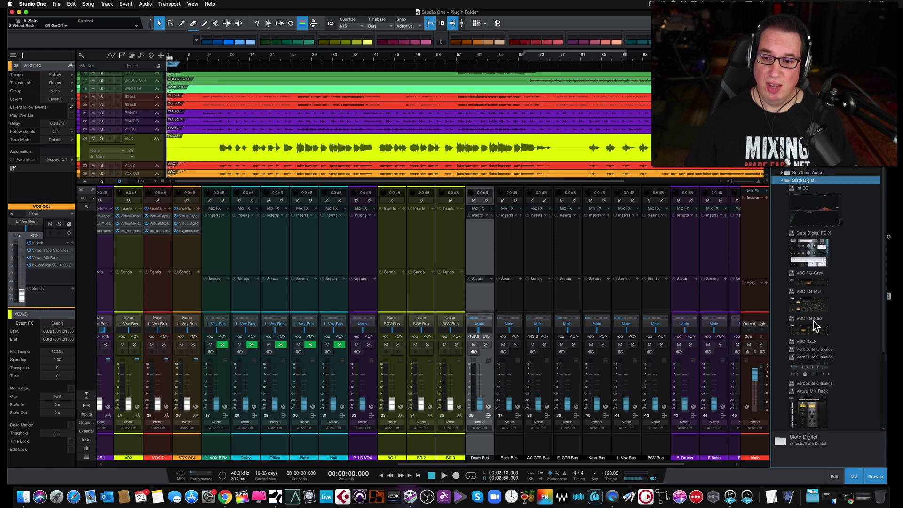
pyautogui.scroll(-3, 815, 361)
pyautogui.moveTo(816, 351); pyautogui.dragTo(481, 230)
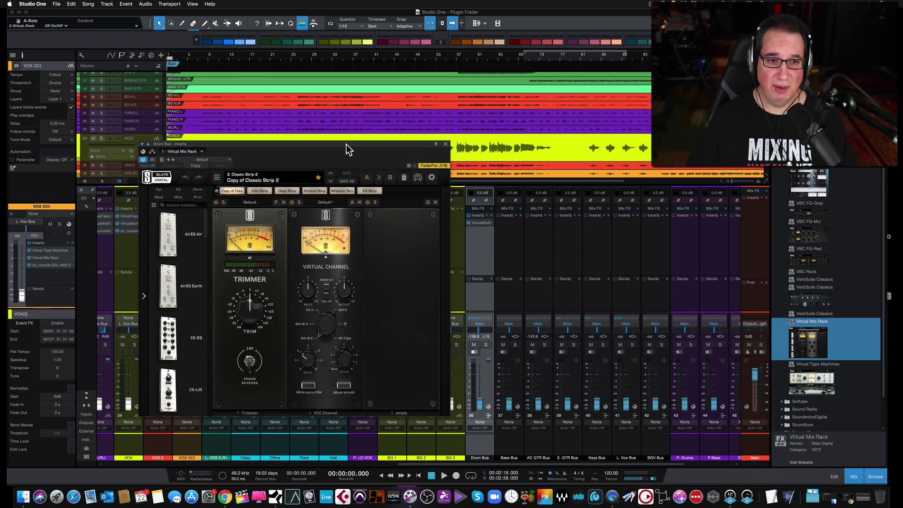
pyautogui.moveTo(347, 145); pyautogui.dragTo(346, 138)
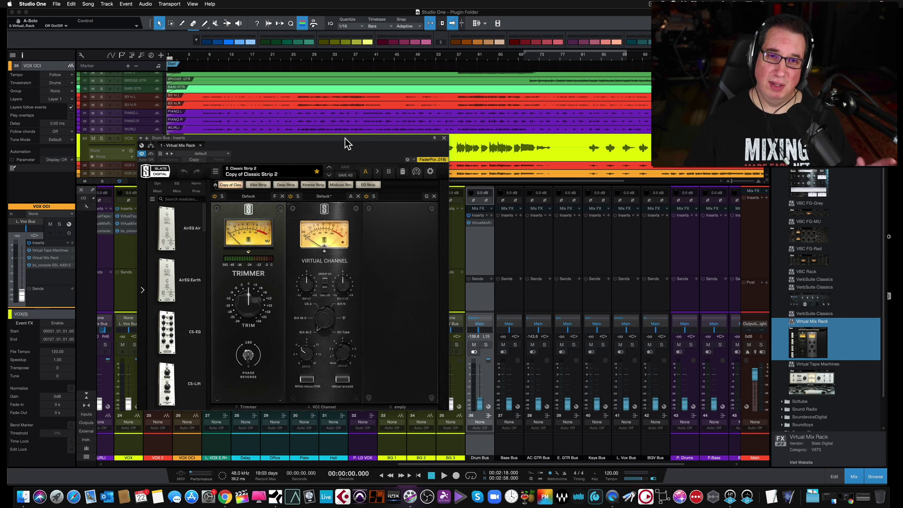
# Replace VCC Channel with VCC MixBuss in the Drum Bus rack.
pyautogui.click(358, 197)
pyautogui.moveTo(202, 223); pyautogui.dragTo(193, 384)
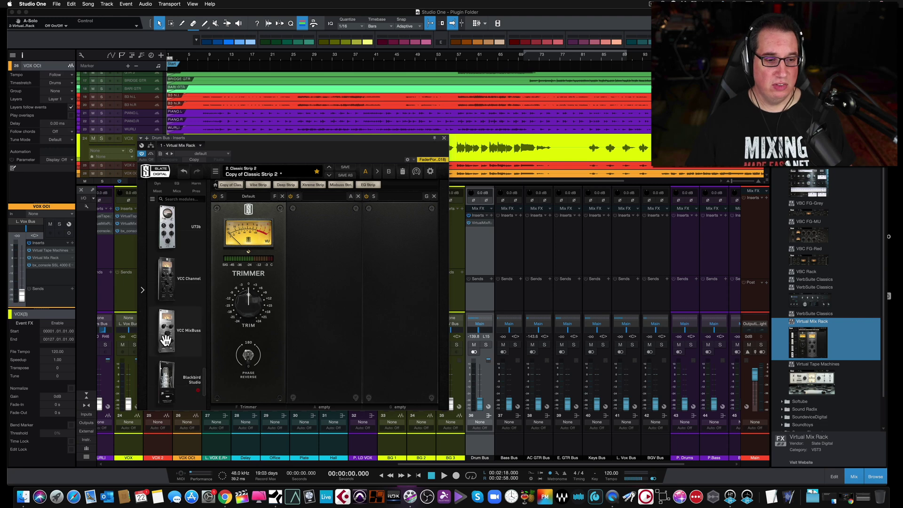
pyautogui.moveTo(166, 340); pyautogui.dragTo(325, 306)
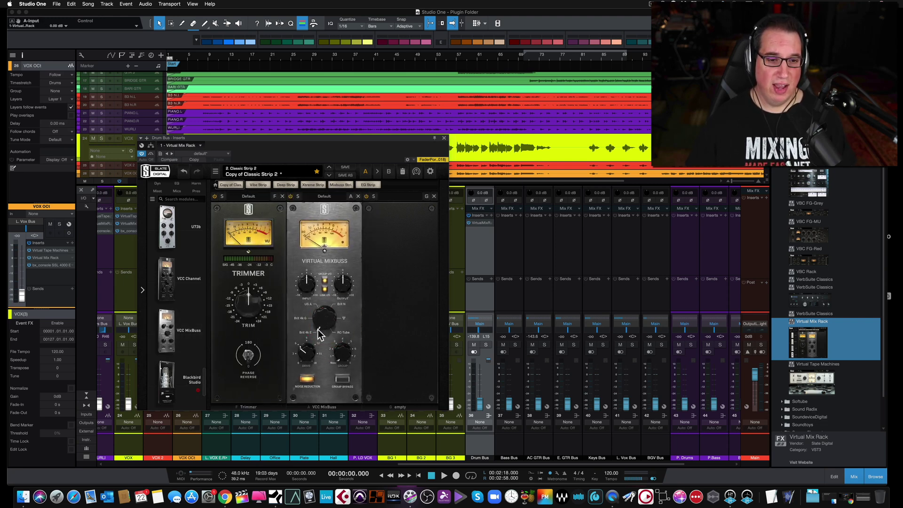
pyautogui.click(444, 138)
# Copy the Drum Bus rack onto Bass Bus through BGV Bus.
pyautogui.click(511, 233)
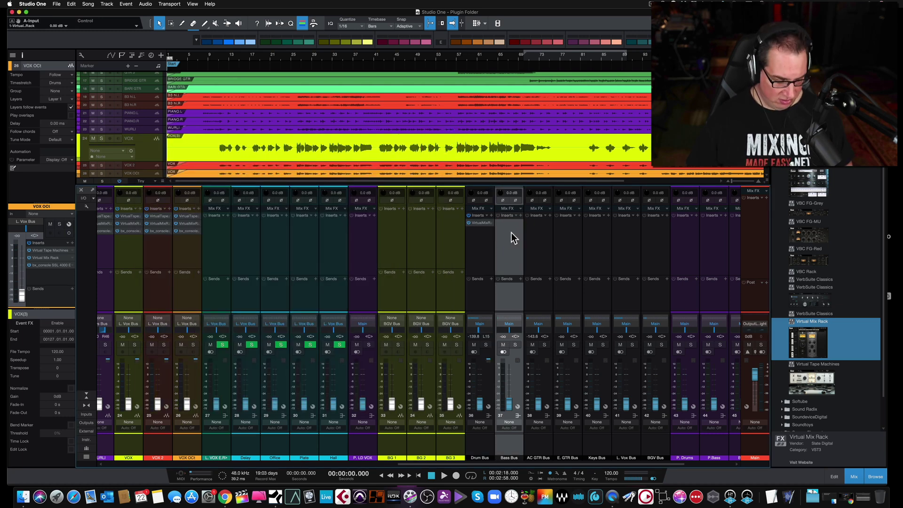
pyautogui.keyDown('shift'); pyautogui.click(649, 239); pyautogui.keyUp('shift')
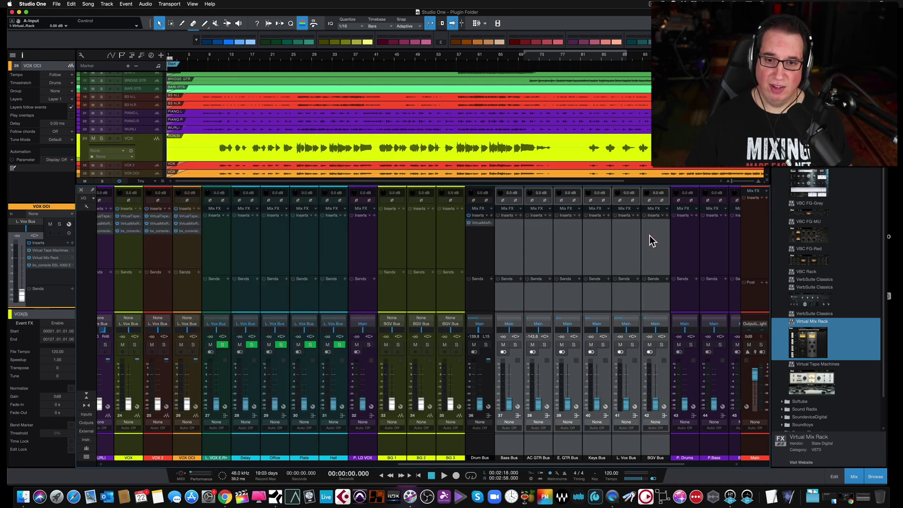
pyautogui.click(498, 224)
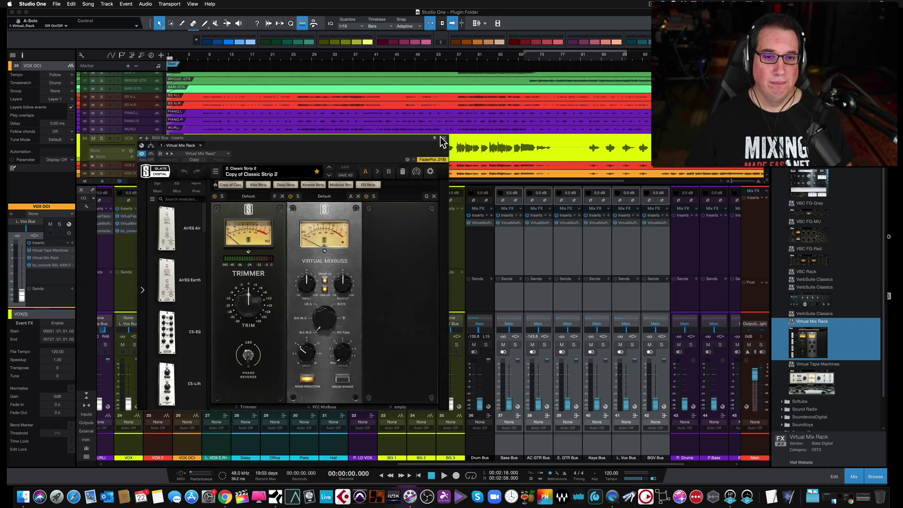
pyautogui.click(443, 138)
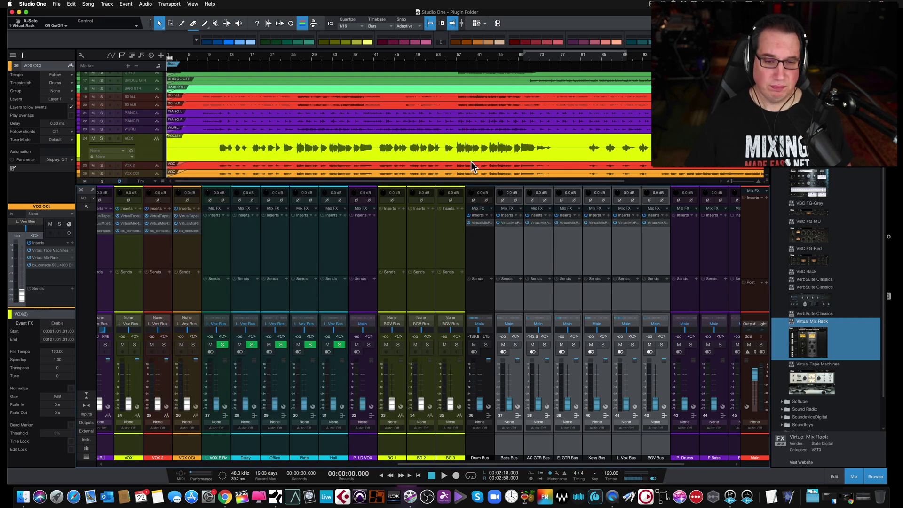
pyautogui.click(476, 247)
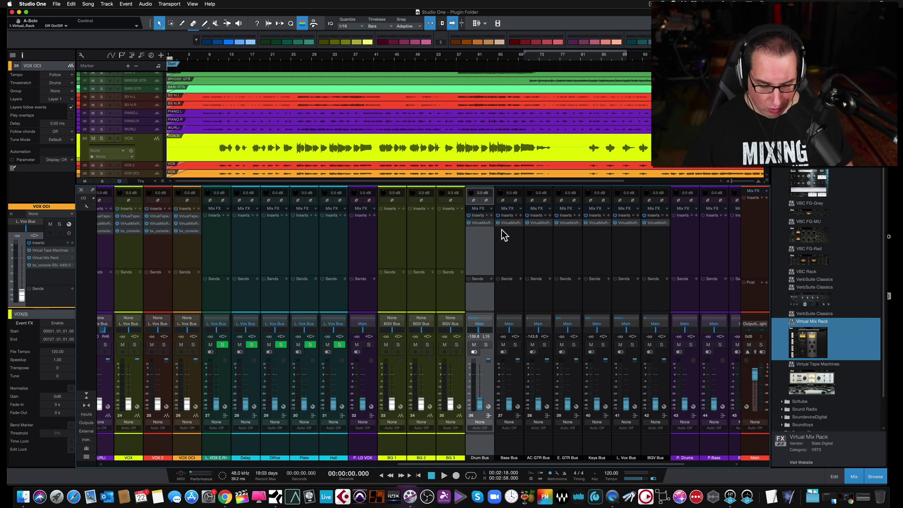
# Add Virtual Mix Rack to Main, swapping its VCC Channel module for VCC MixBuss.
pyautogui.hscroll(3, 529, 238)
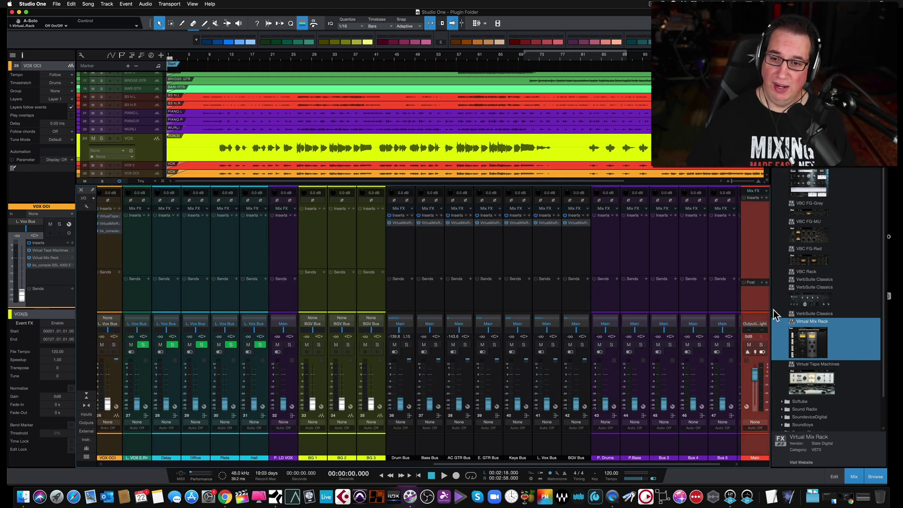
pyautogui.moveTo(802, 343); pyautogui.dragTo(759, 235)
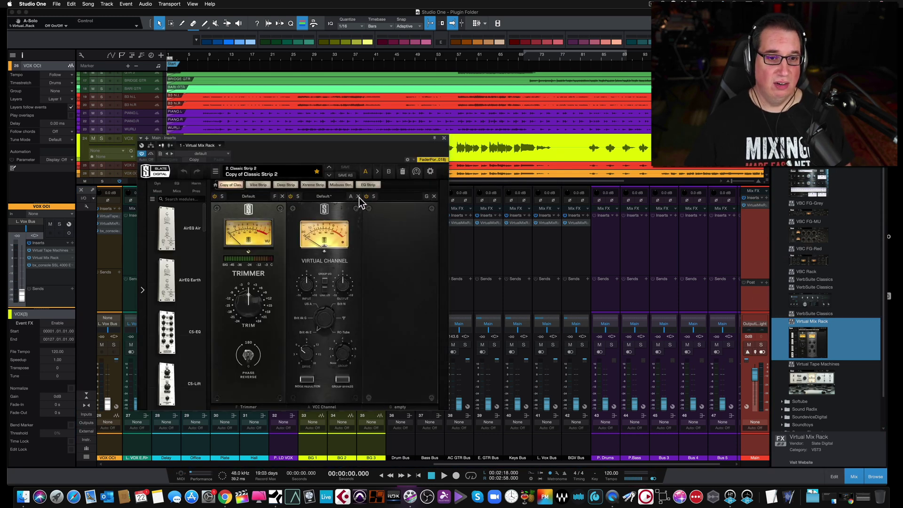
pyautogui.click(358, 197)
pyautogui.moveTo(202, 226); pyautogui.dragTo(202, 388)
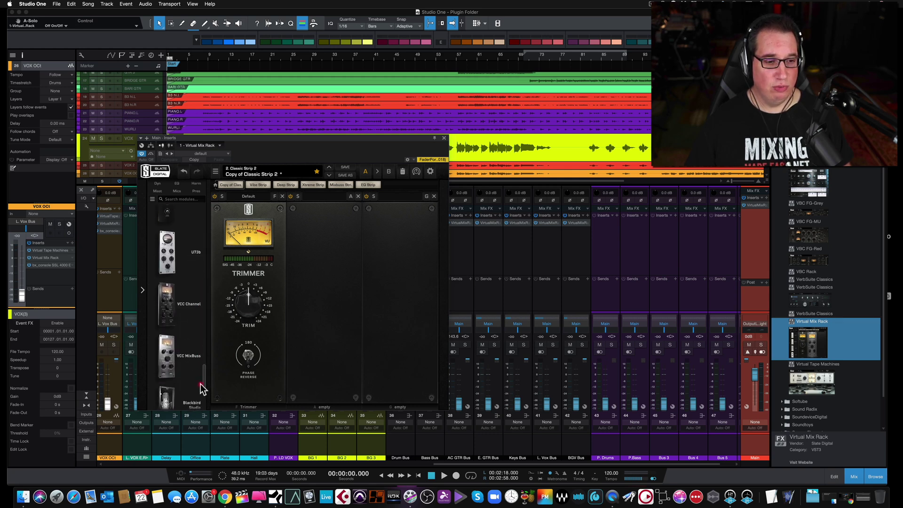
pyautogui.moveTo(165, 356); pyautogui.dragTo(314, 305)
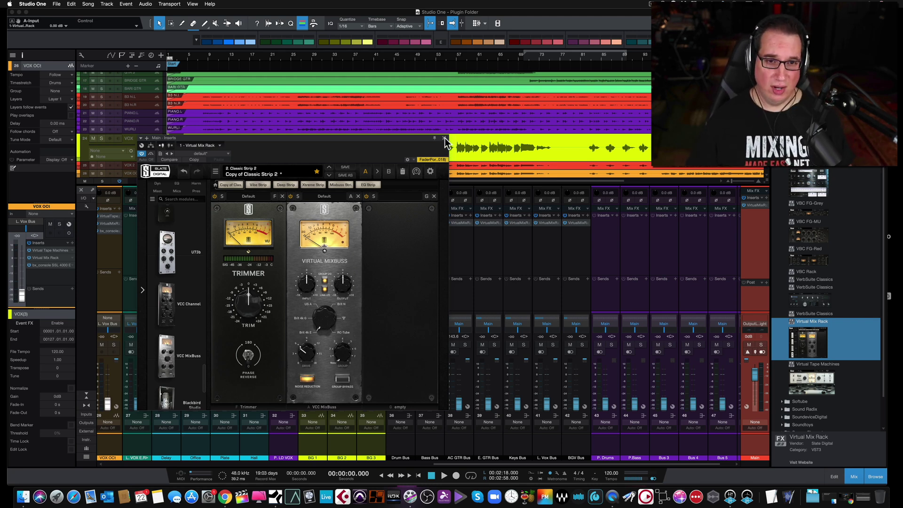
pyautogui.click(445, 139)
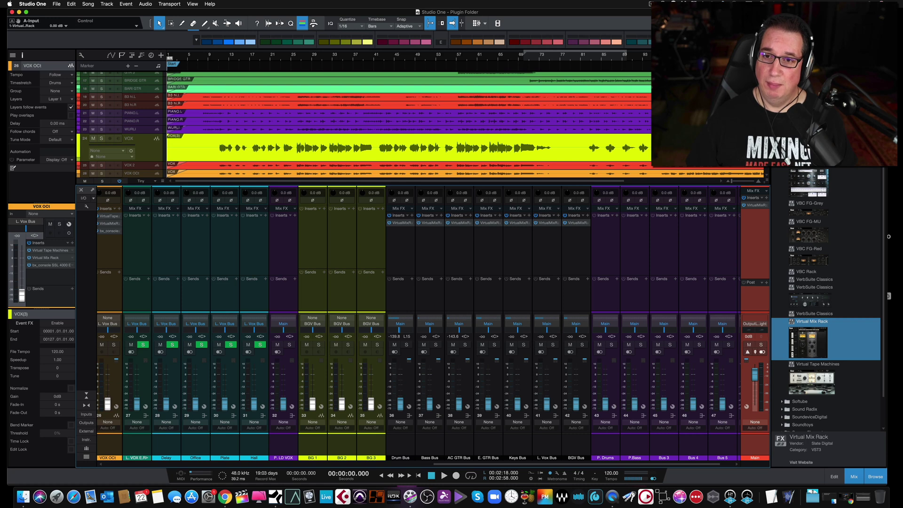
# Collapse the Slate Digital and Universal Audio, Inc. plugin folders in the Browser.
pyautogui.press('Left')
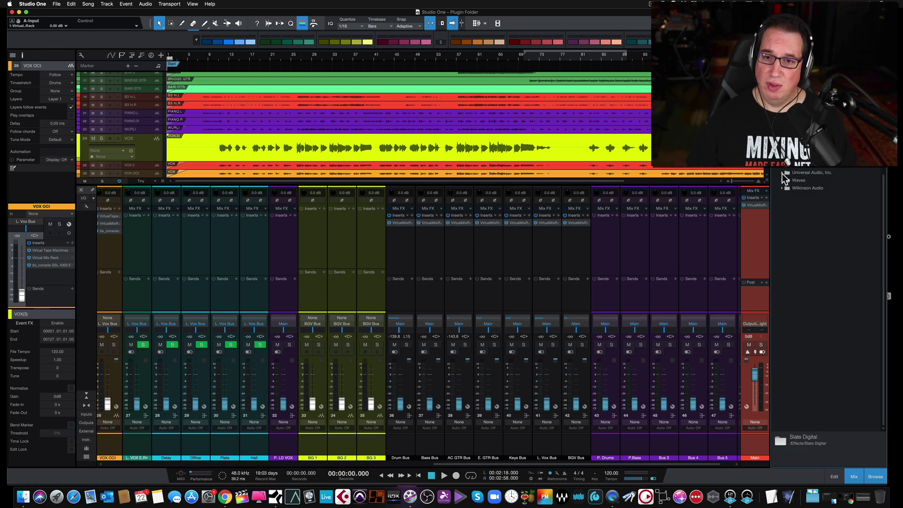
pyautogui.click(783, 174)
pyautogui.scroll(2, 823, 275)
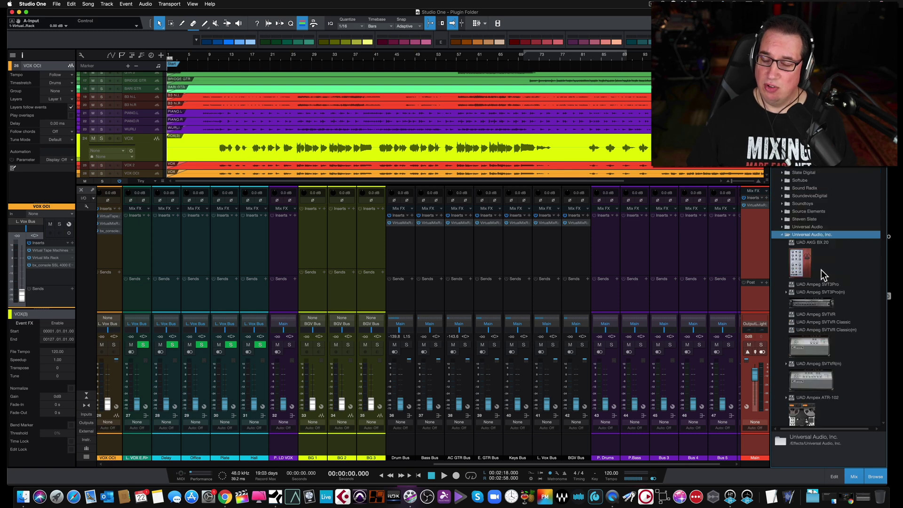
pyautogui.scroll(-15, 823, 275)
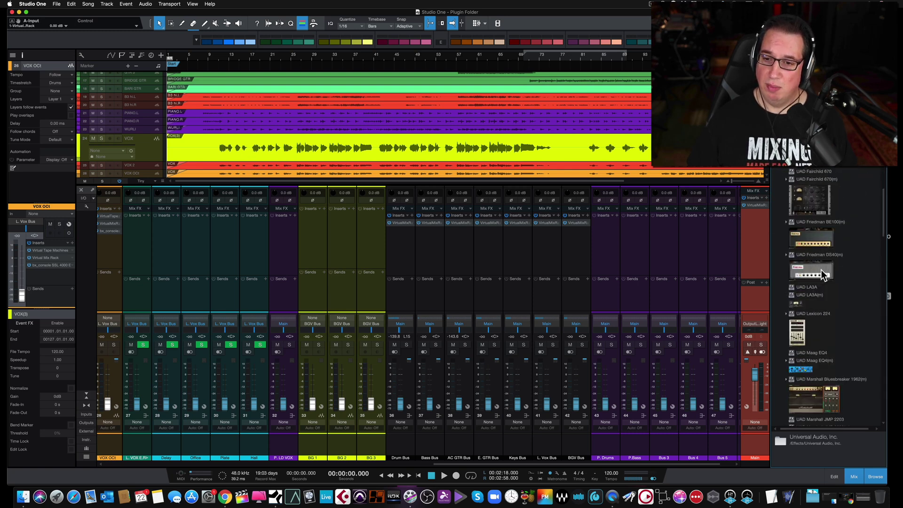
pyautogui.scroll(6, 823, 259)
pyautogui.scroll(5, 823, 296)
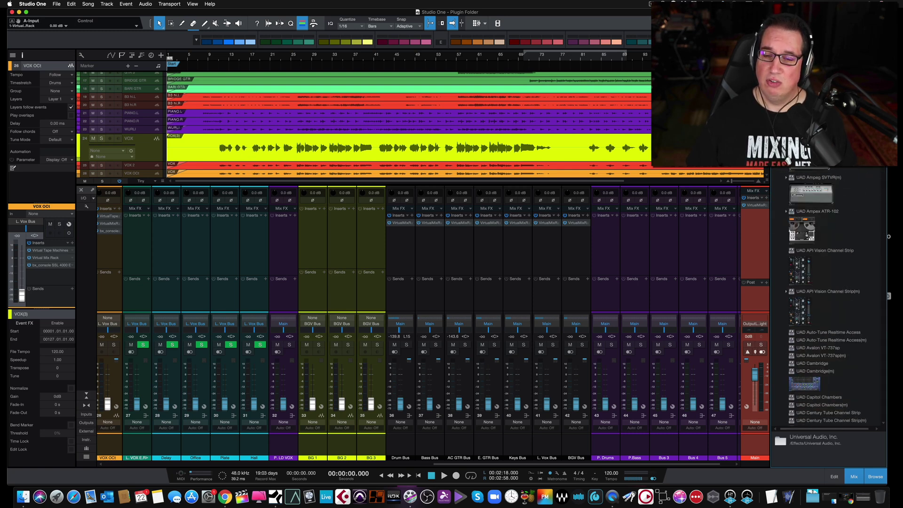
pyautogui.scroll(6, 823, 296)
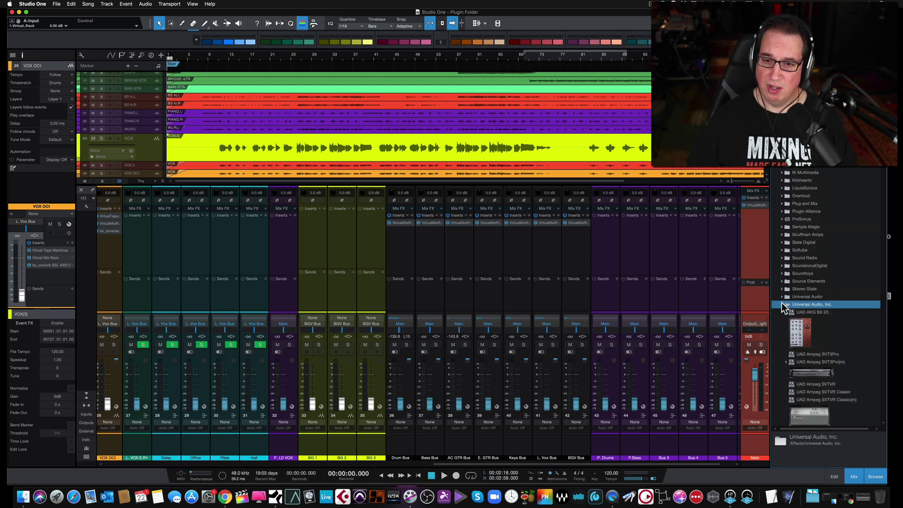
pyautogui.click(783, 304)
# Add Waves SSLComp Stereo to the Main output inserts and close its window.
pyautogui.click(782, 313)
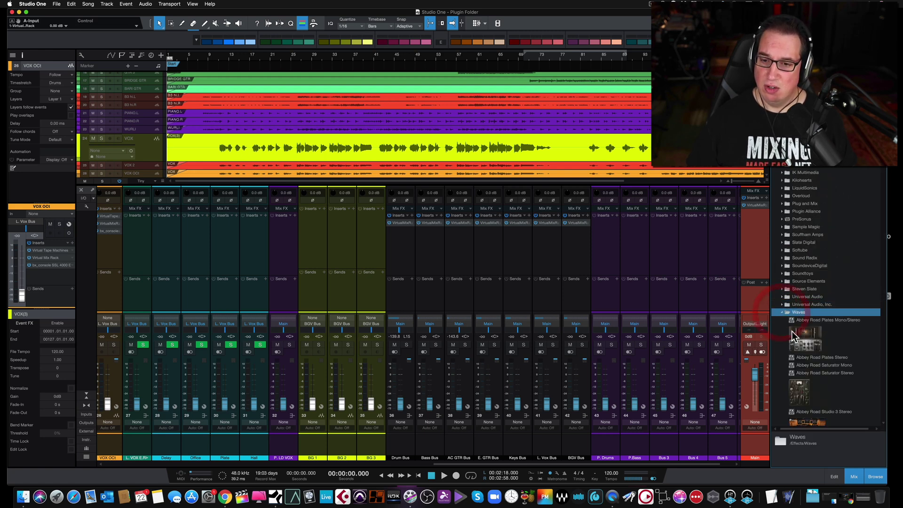
pyautogui.scroll(-5, 791, 329)
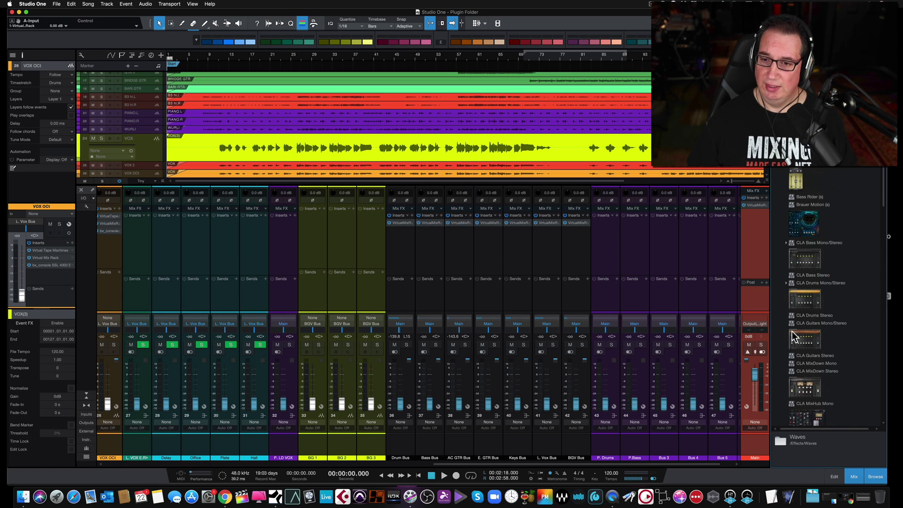
pyautogui.scroll(-8, 794, 336)
pyautogui.scroll(-10, 794, 336)
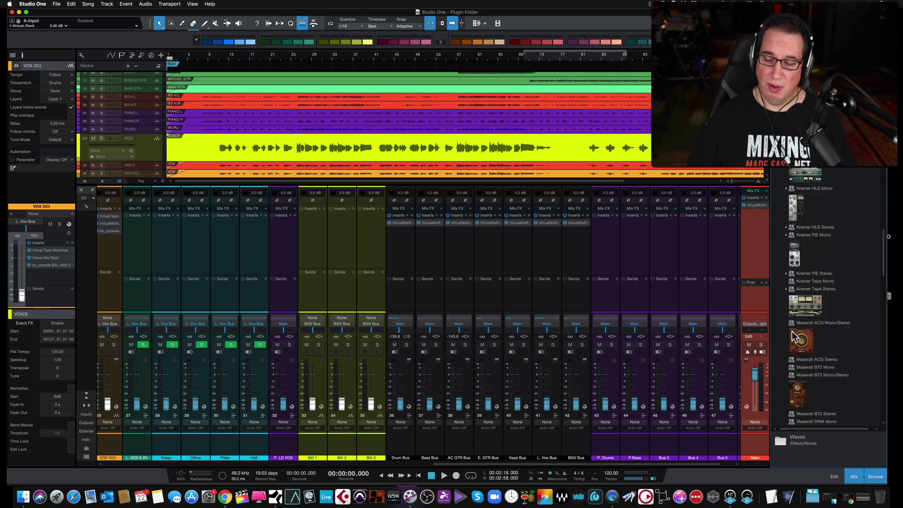
pyautogui.scroll(-10, 794, 336)
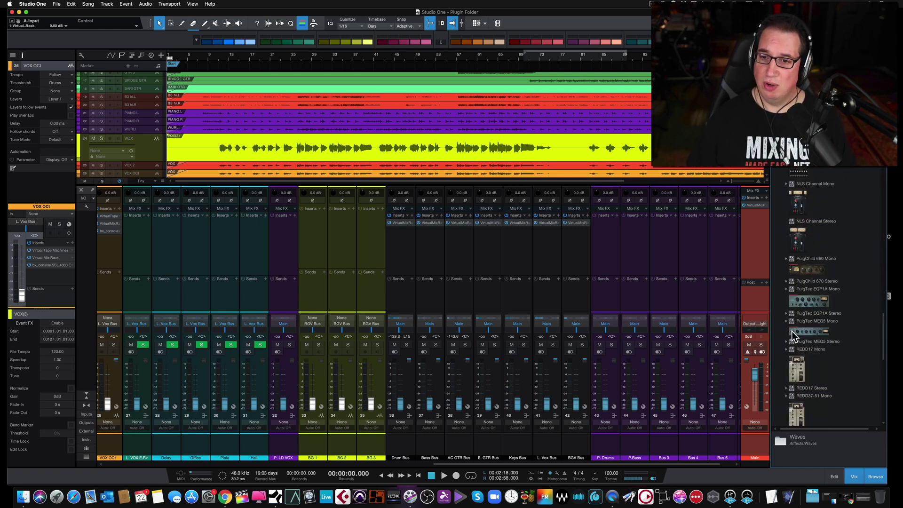
pyautogui.moveTo(797, 315); pyautogui.dragTo(598, 154)
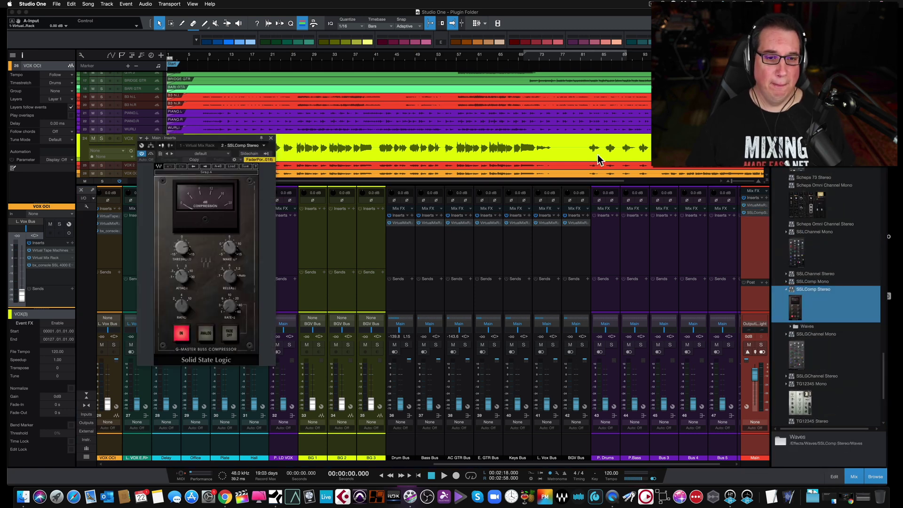
pyautogui.click(271, 139)
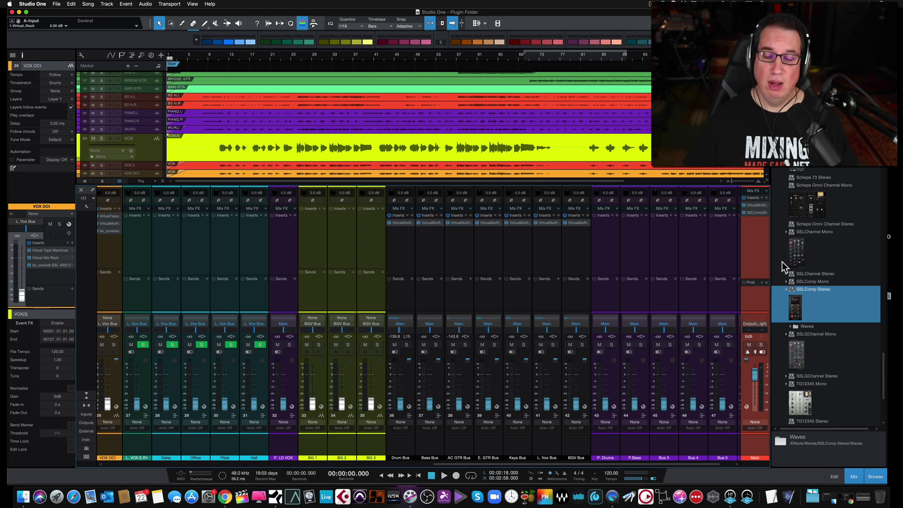
# Insert Slate Digital Virtual Tape Machines on the Main bus after SSLComp Stereo.
pyautogui.scroll(10, 783, 261)
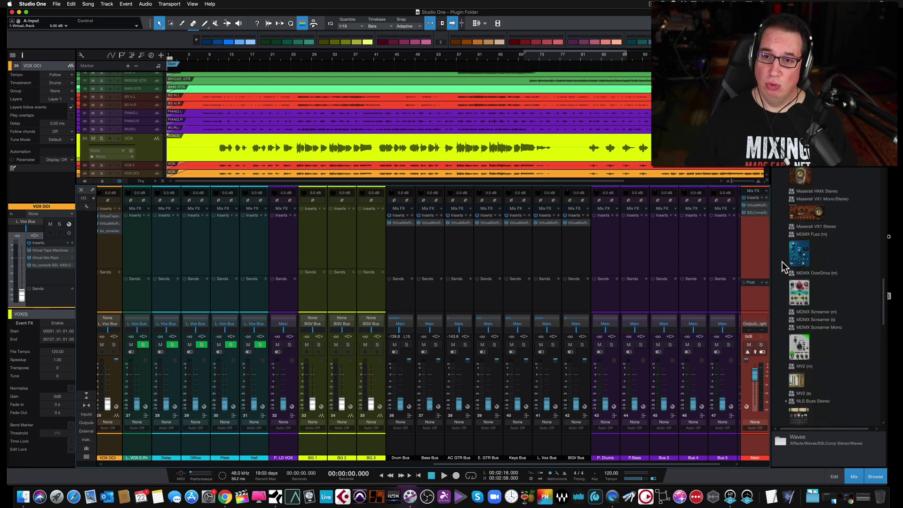
pyautogui.scroll(10, 783, 261)
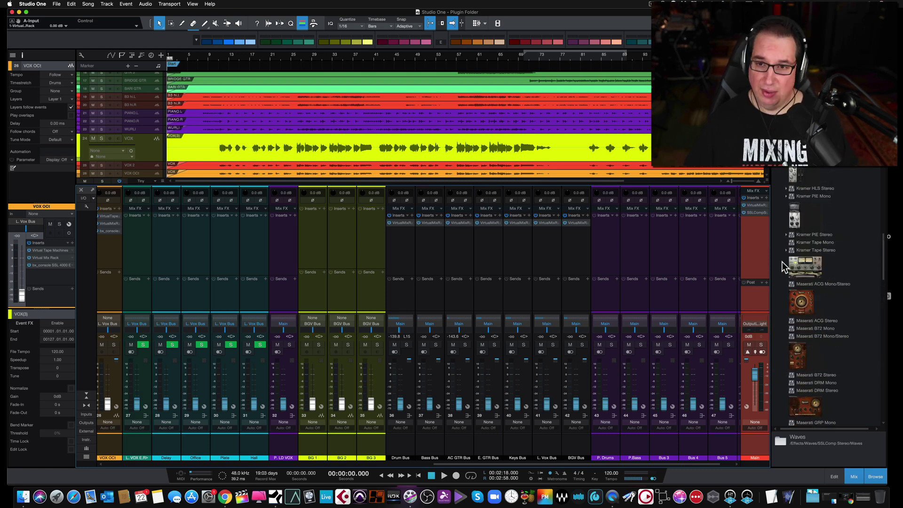
pyautogui.scroll(15, 782, 262)
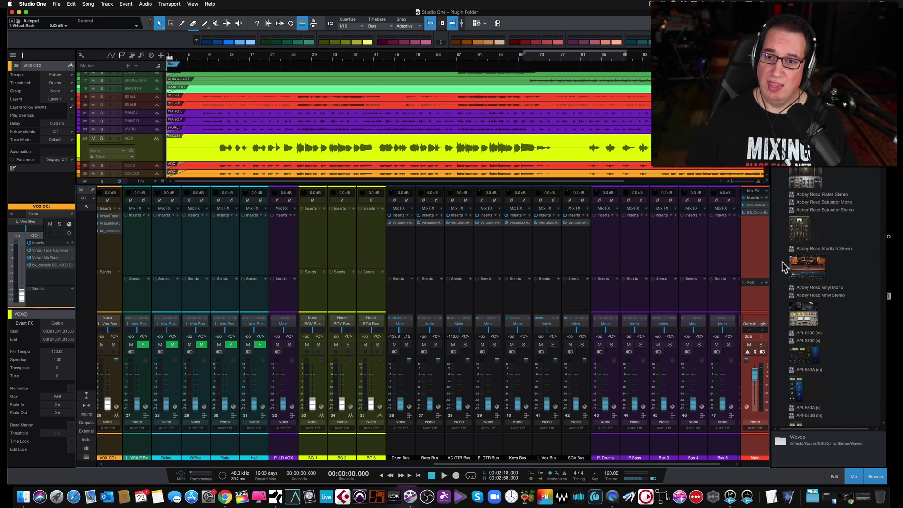
pyautogui.scroll(2, 787, 253)
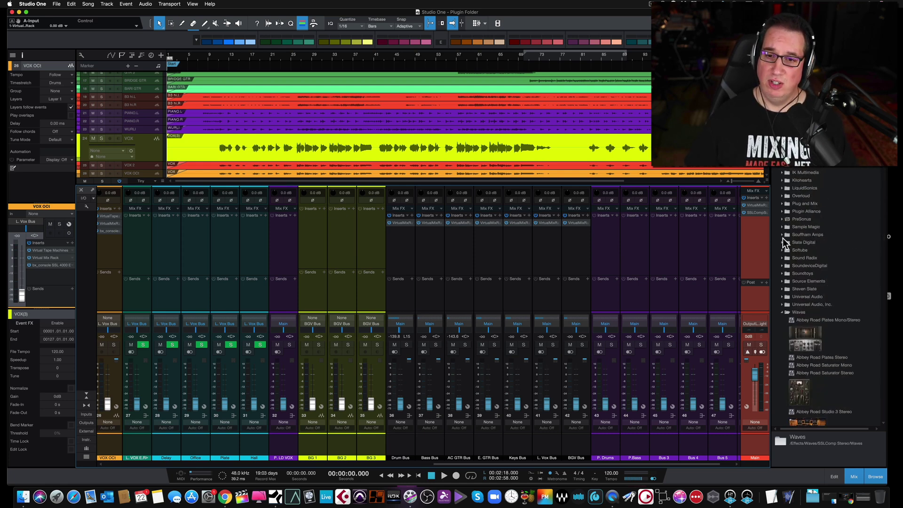
pyautogui.click(783, 243)
pyautogui.scroll(-3, 803, 323)
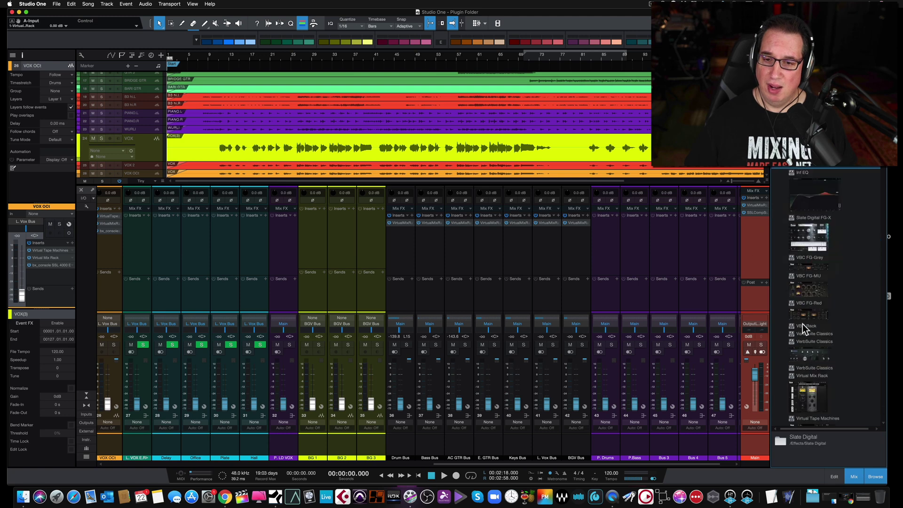
pyautogui.moveTo(806, 388); pyautogui.dragTo(756, 248)
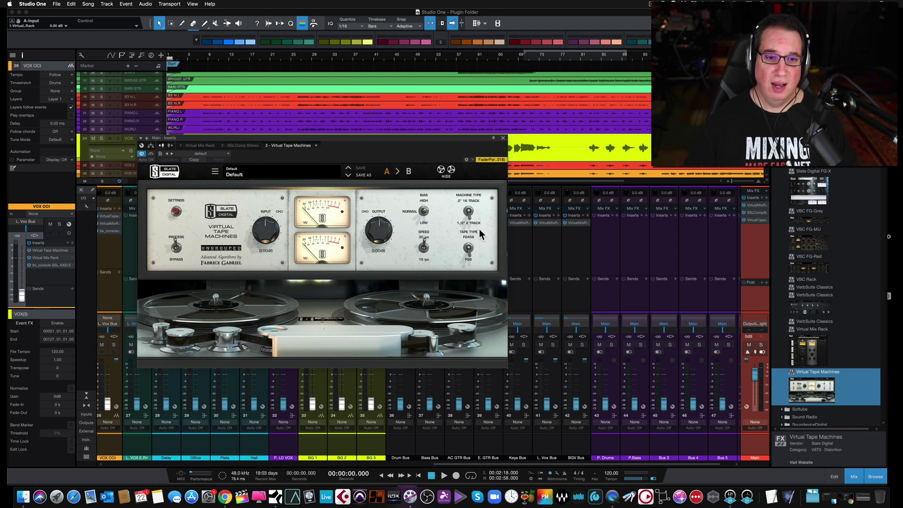
# Set the tape machine to 1/2" 2 track at 15 ips, then close its window.
pyautogui.click(469, 211)
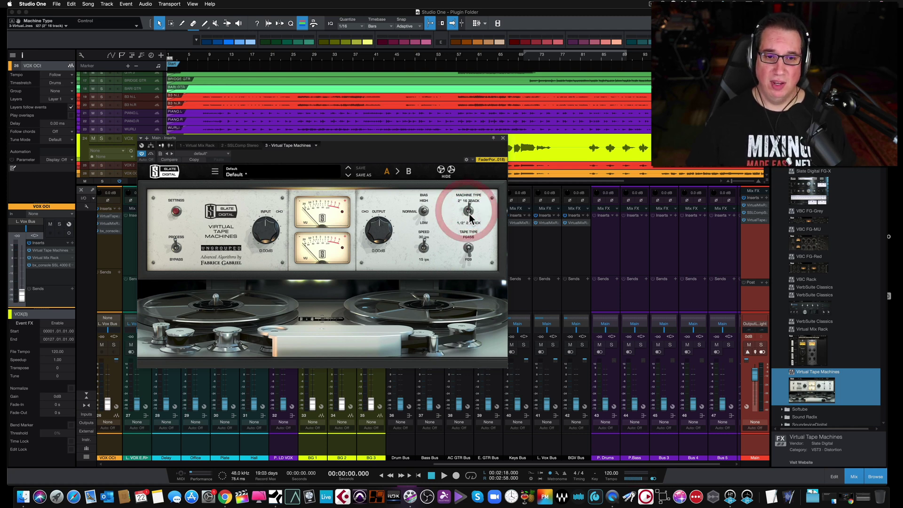
pyautogui.moveTo(455, 140); pyautogui.dragTo(490, 133)
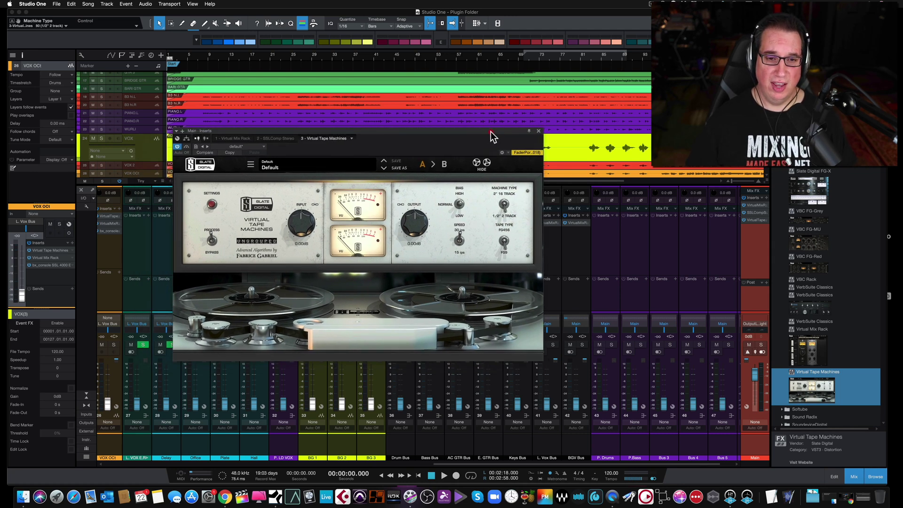
pyautogui.click(459, 243)
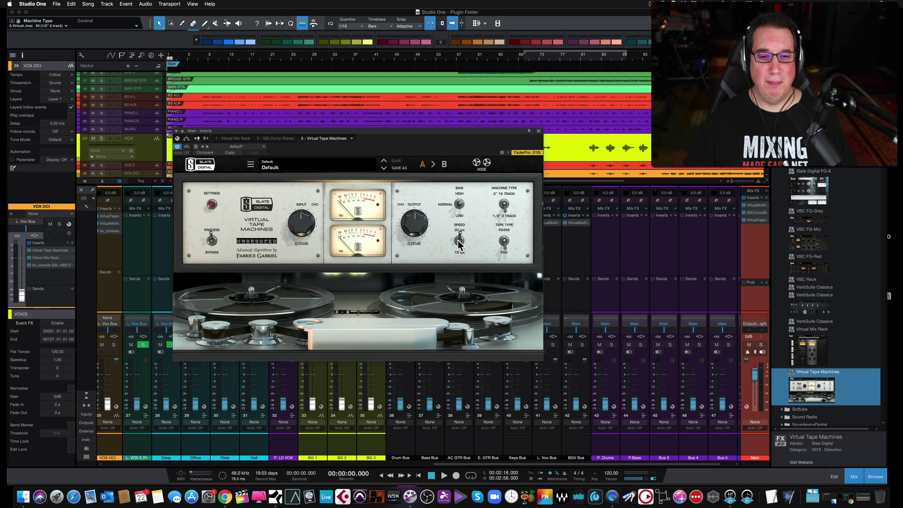
pyautogui.click(459, 243)
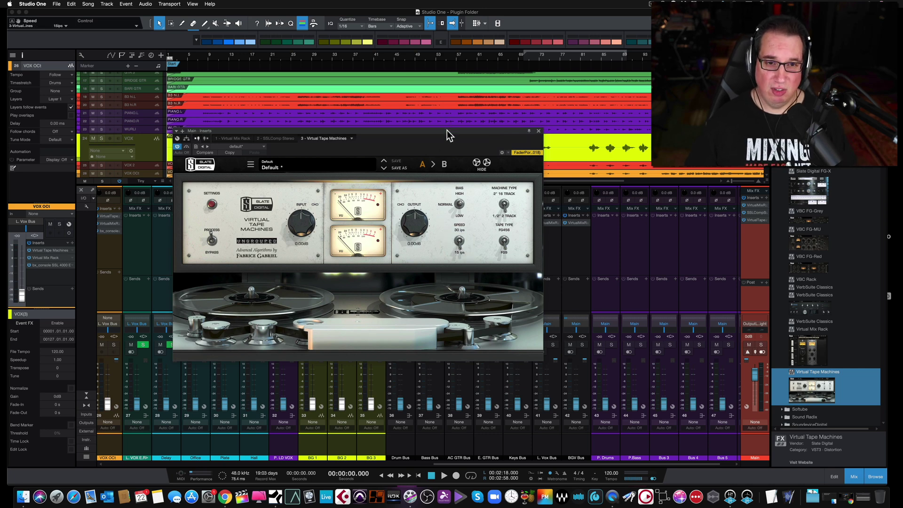
pyautogui.moveTo(448, 132); pyautogui.dragTo(466, 139)
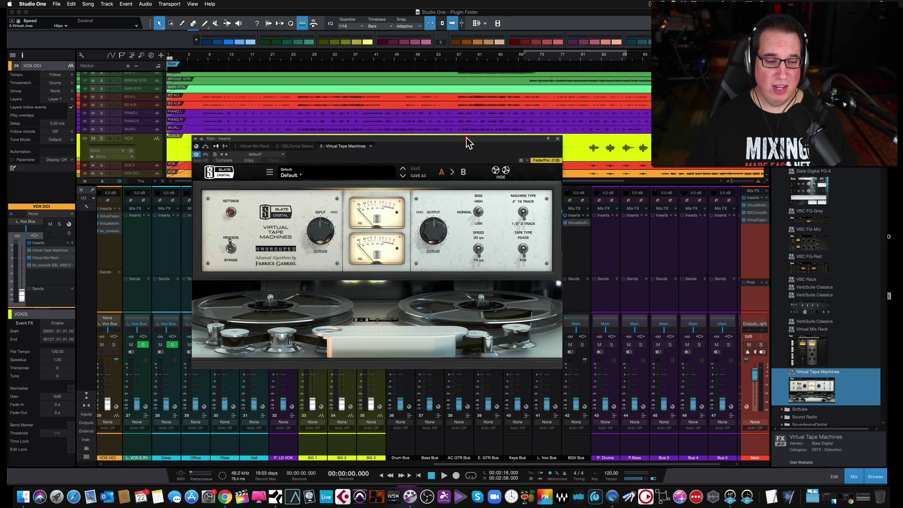
pyautogui.click(558, 140)
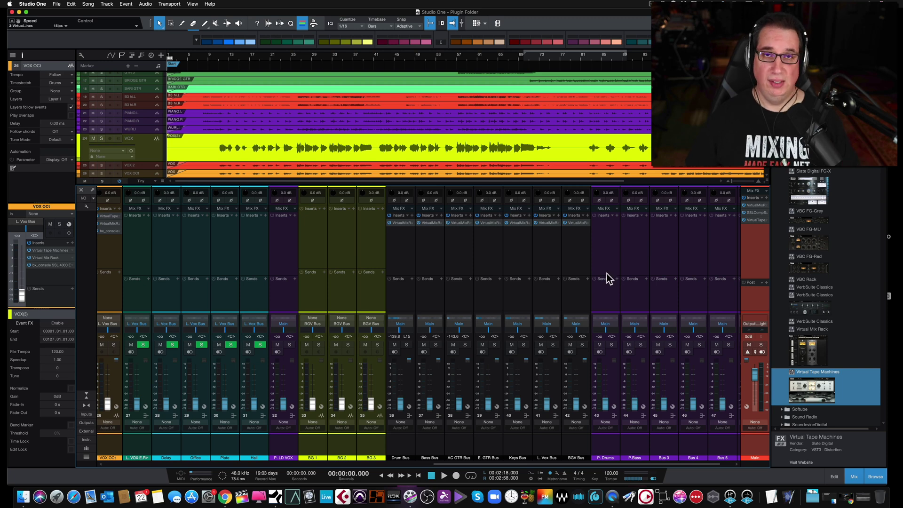
pyautogui.moveTo(571, 465); pyautogui.dragTo(324, 458)
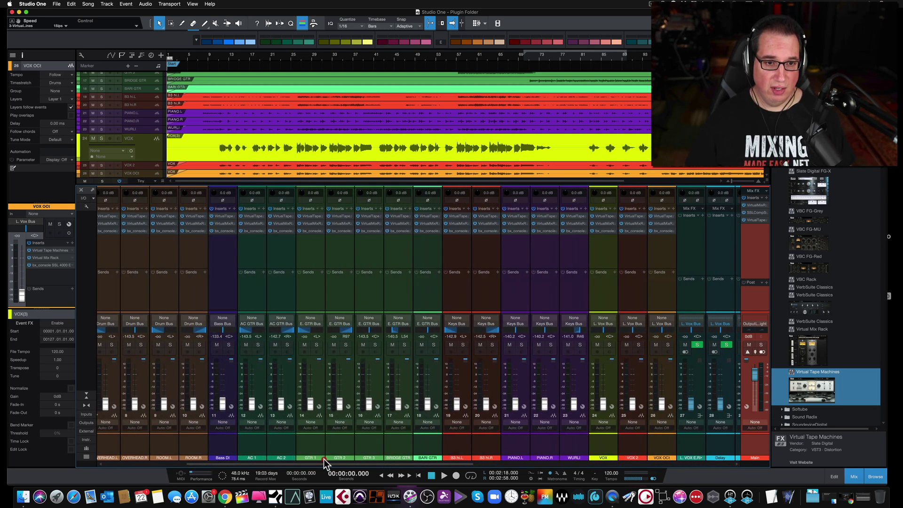
pyautogui.click(340, 215)
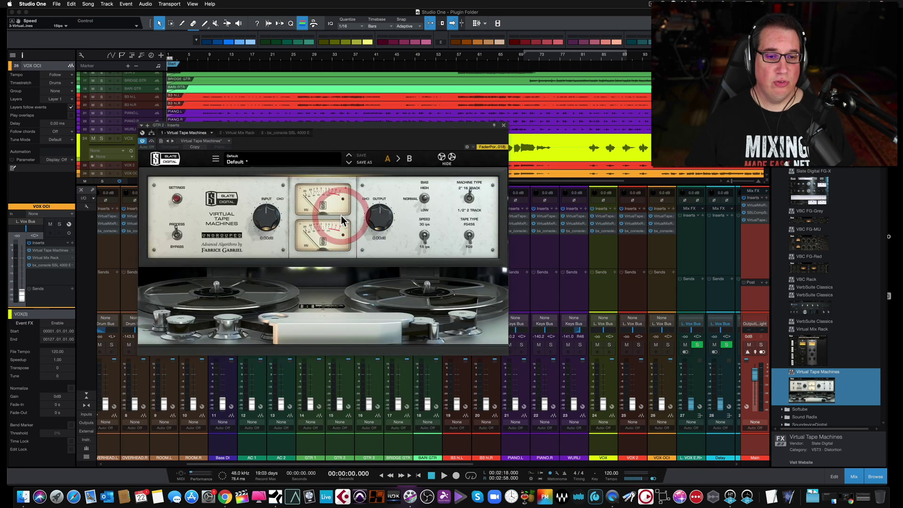
pyautogui.click(240, 134)
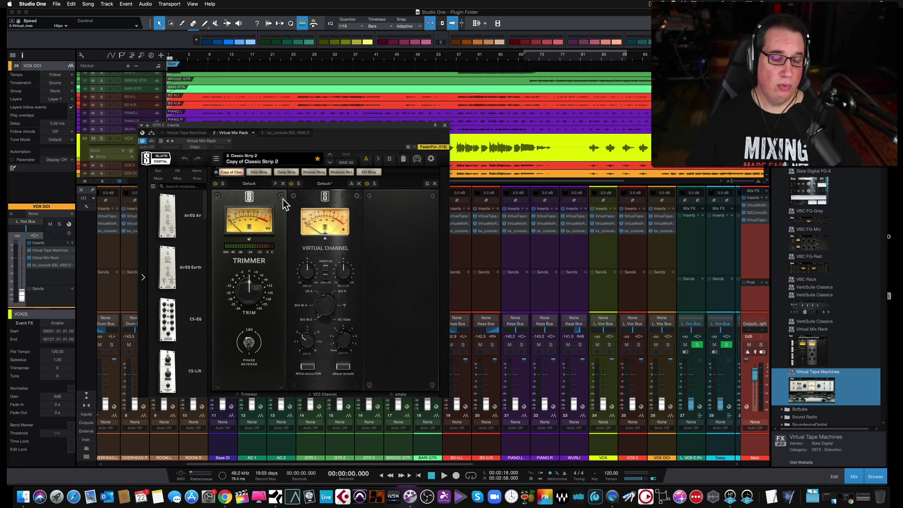
pyautogui.click(287, 133)
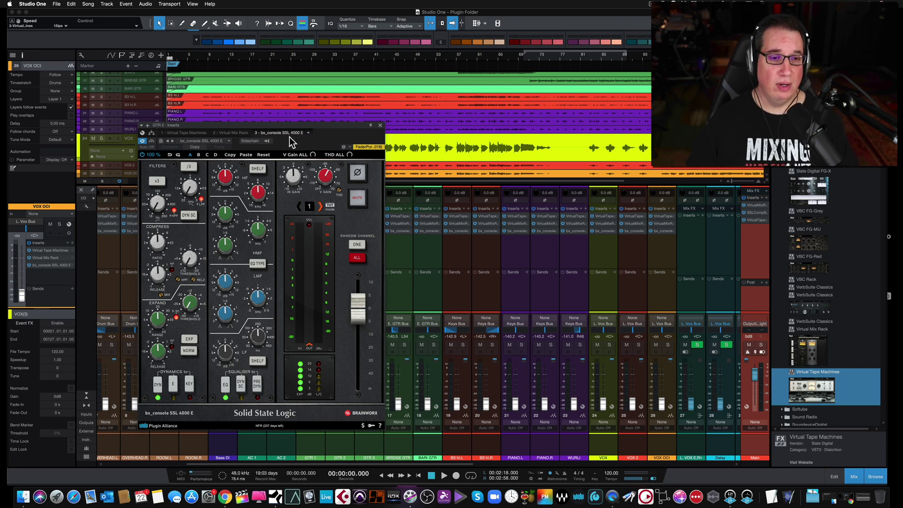
pyautogui.click(380, 127)
pyautogui.moveTo(406, 464); pyautogui.dragTo(609, 458)
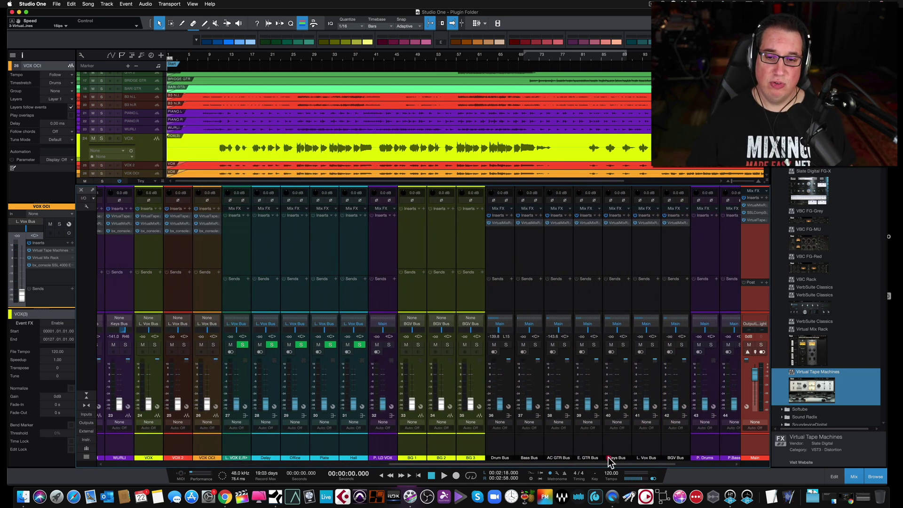
pyautogui.hscroll(3, 526, 266)
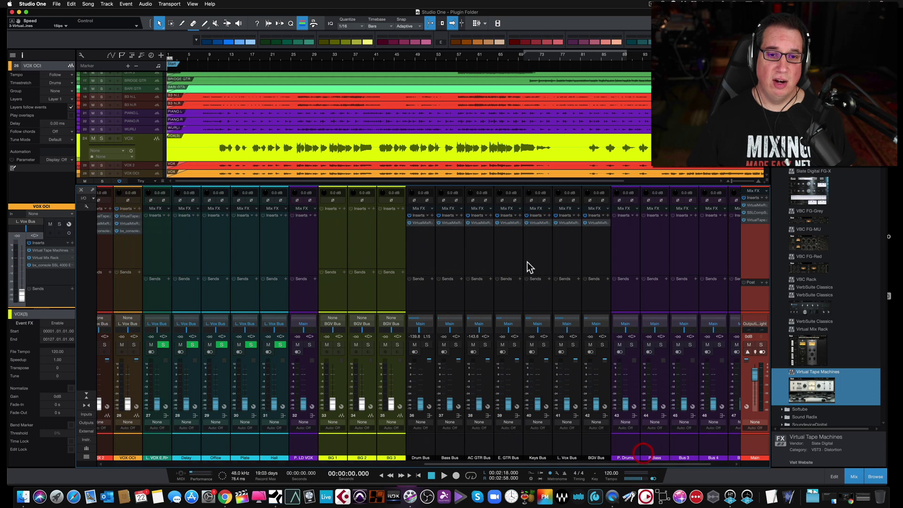
pyautogui.click(425, 223)
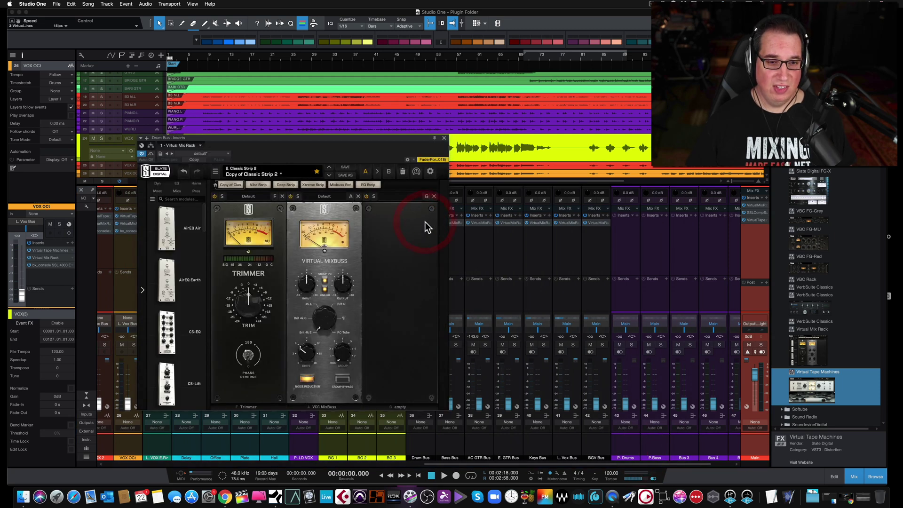
pyautogui.click(443, 138)
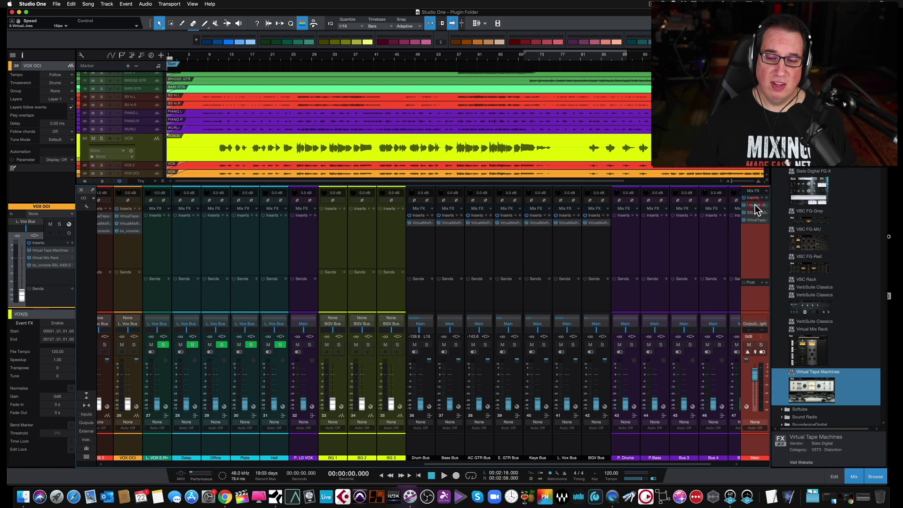
pyautogui.click(755, 205)
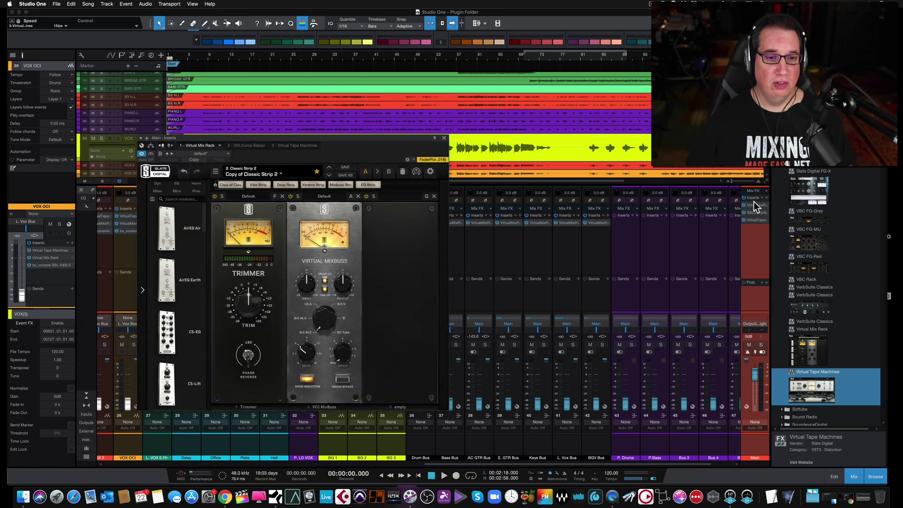
pyautogui.click(248, 146)
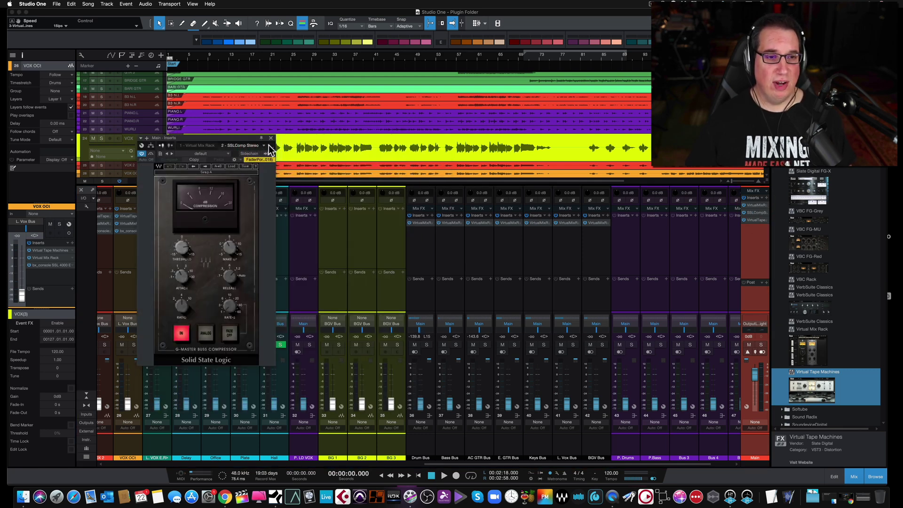
pyautogui.click(269, 147)
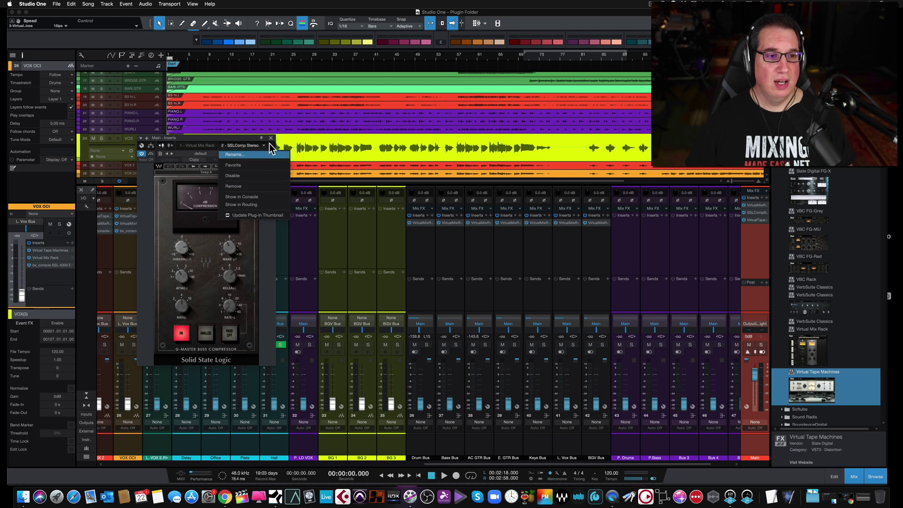
pyautogui.click(270, 148)
pyautogui.click(264, 146)
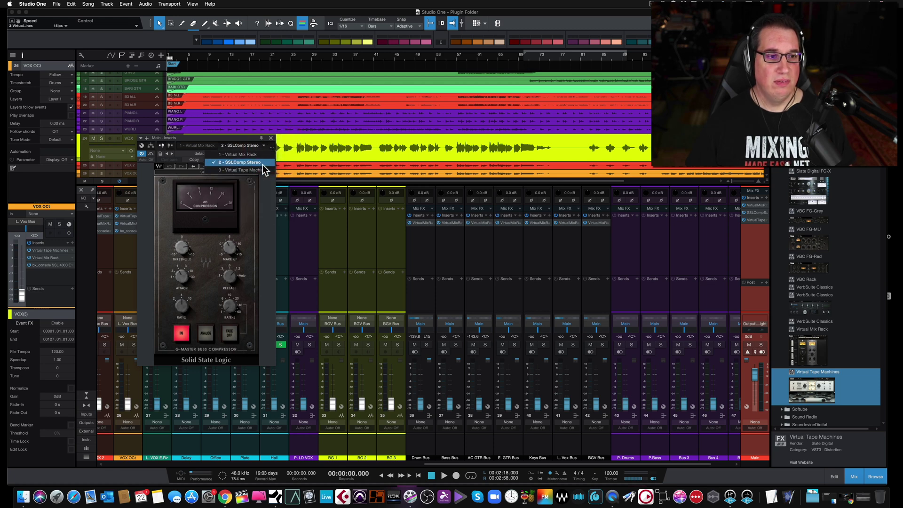
pyautogui.click(262, 167)
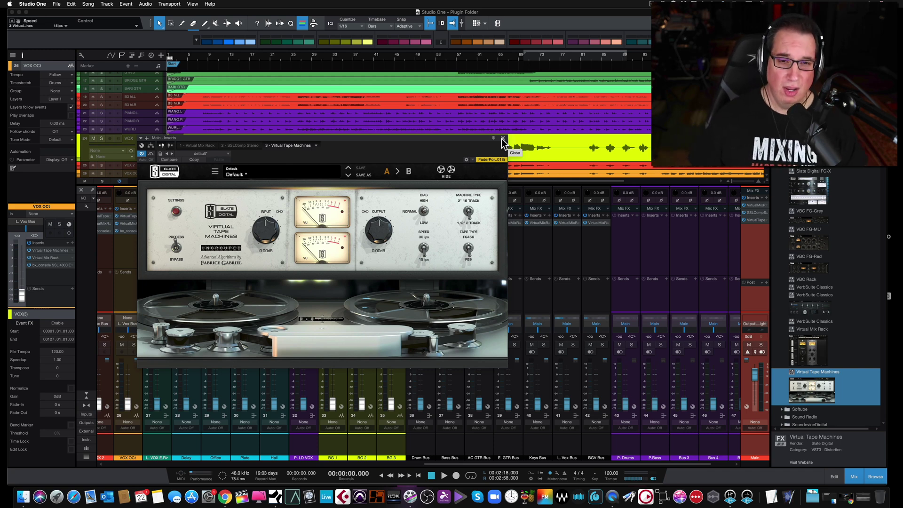
# Close the Main Virtual Tape Machines window and scroll the mixer back to the KICK channel.
pyautogui.click(503, 139)
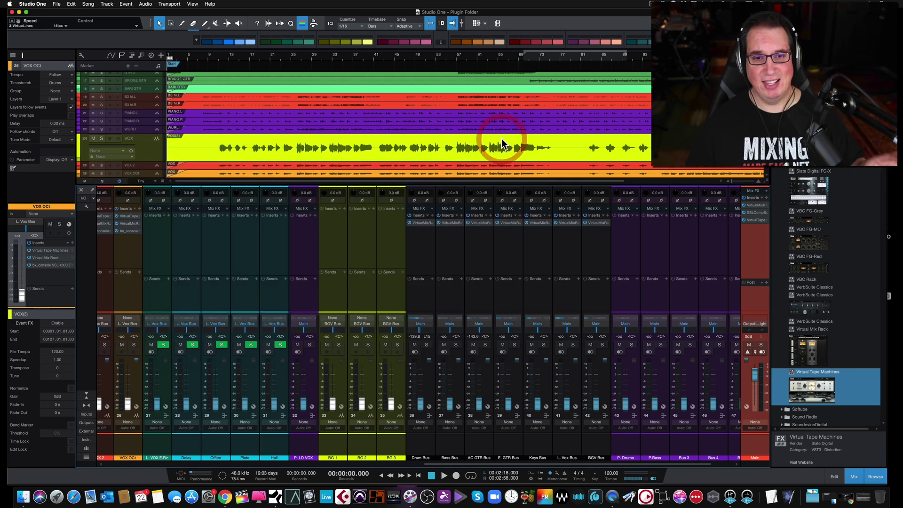
pyautogui.hscroll(-1, 378, 276)
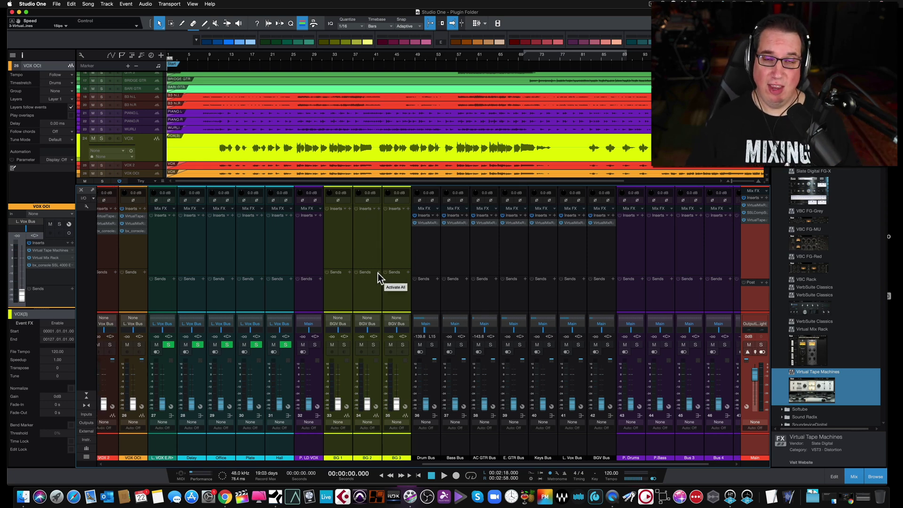
pyautogui.hscroll(-15, 378, 277)
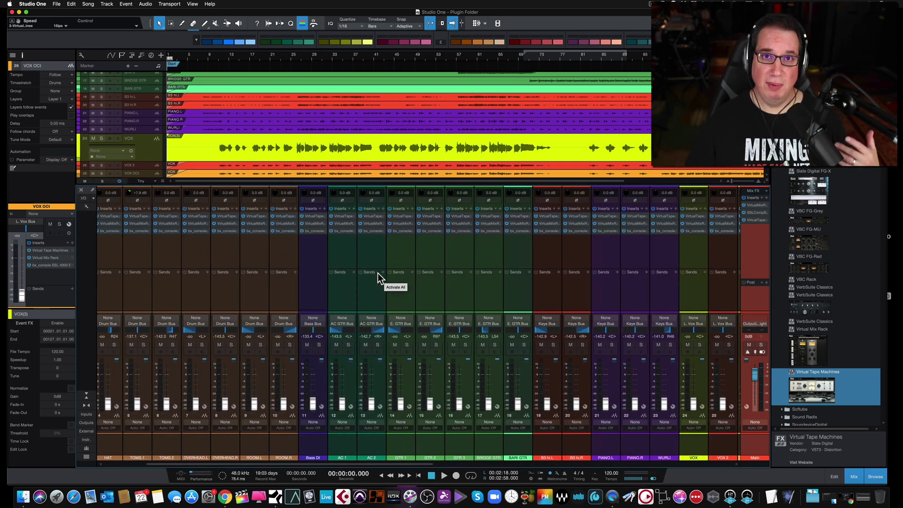
pyautogui.hscroll(-3, 377, 273)
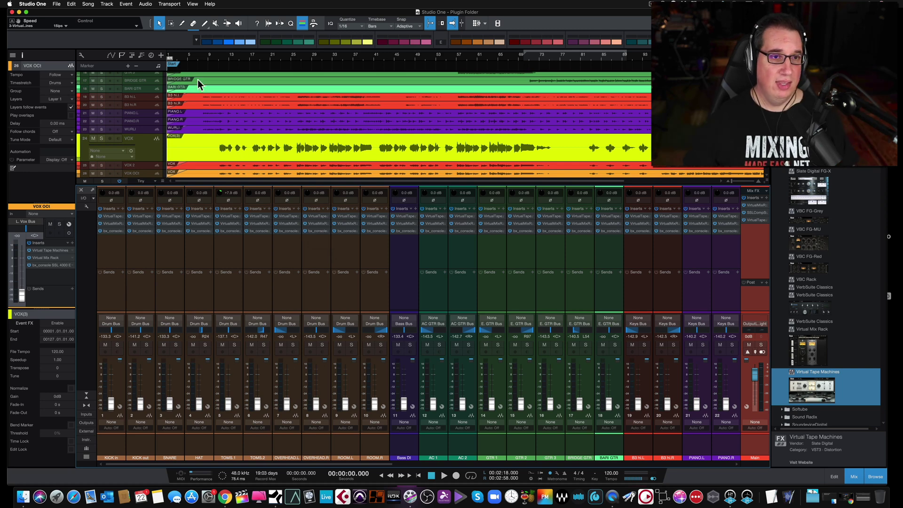
pyautogui.click(172, 6)
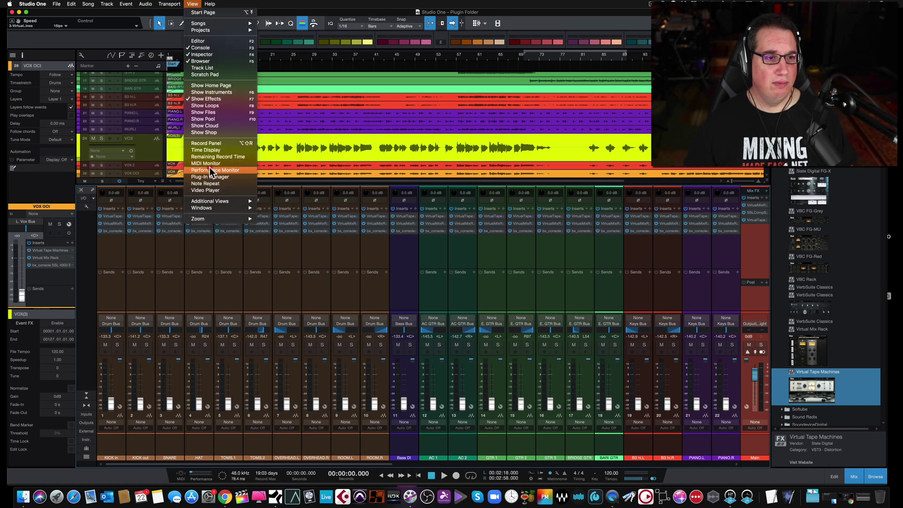
pyautogui.click(210, 167)
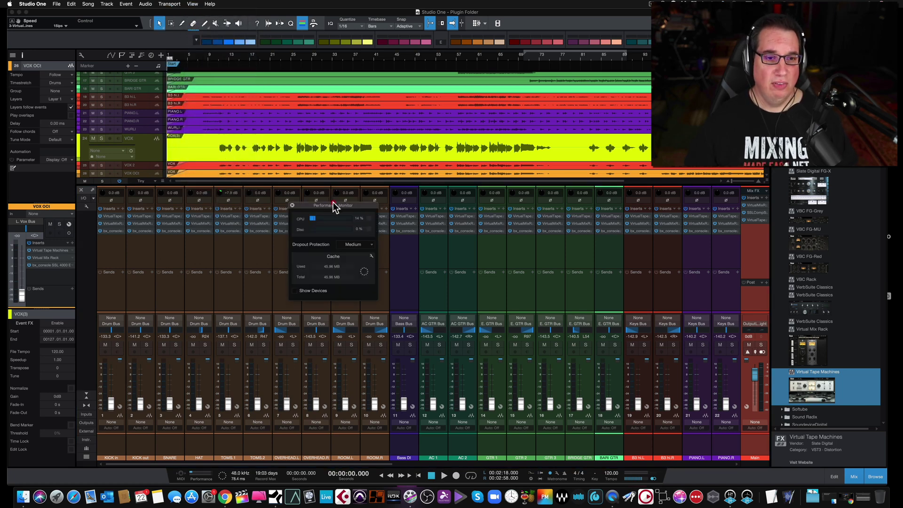
pyautogui.moveTo(333, 203); pyautogui.dragTo(360, 243)
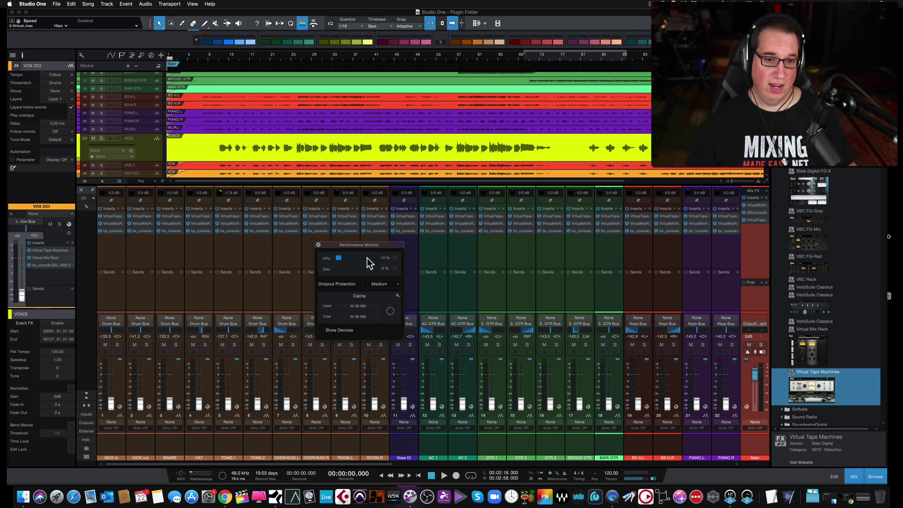
pyautogui.moveTo(366, 246); pyautogui.dragTo(364, 255)
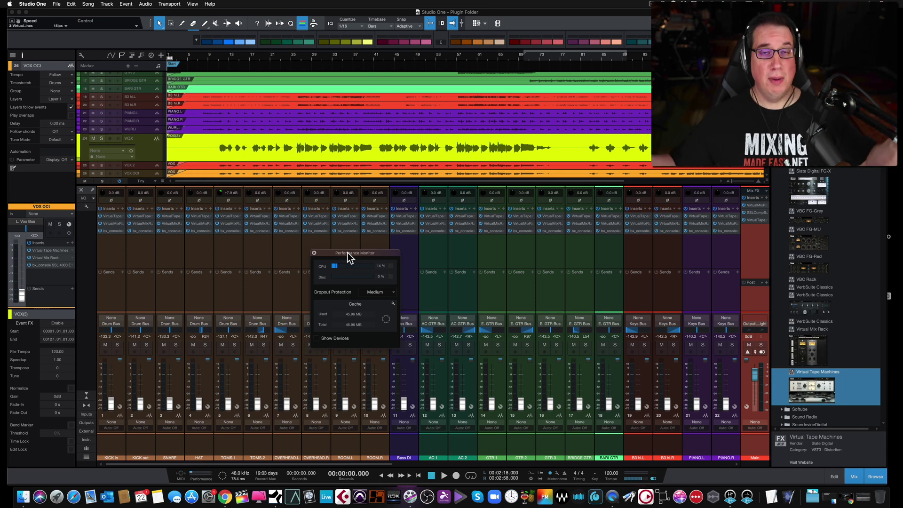
pyautogui.click(314, 254)
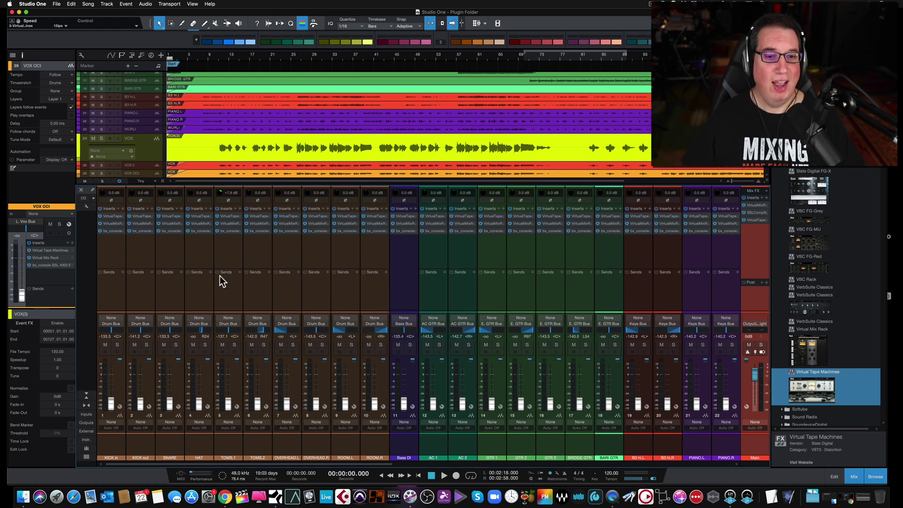